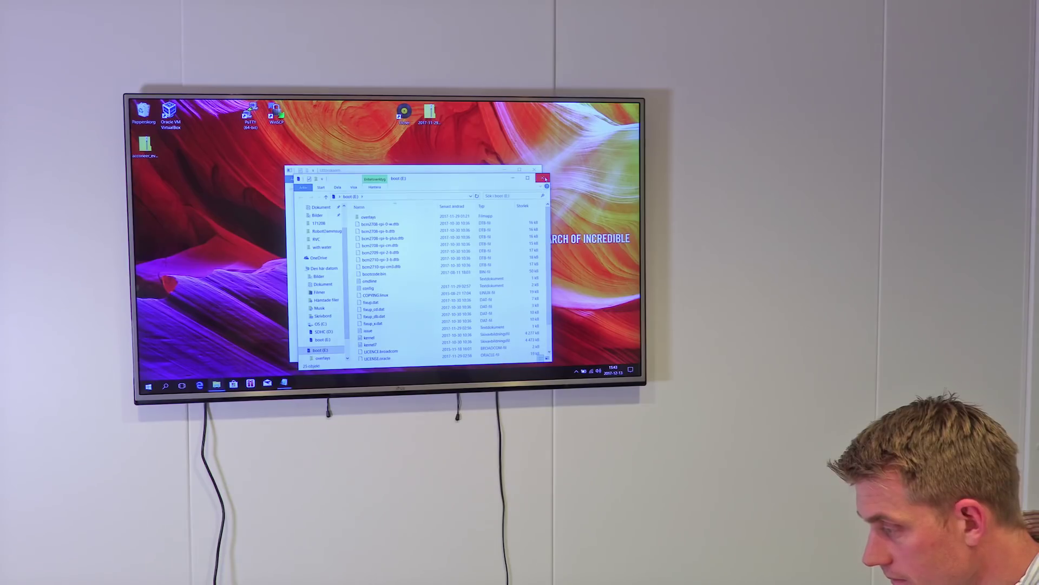
- Close the boot (E:) drive window and dismiss the 'not accessible' error
left_click(544, 179)
left_click(470, 250)
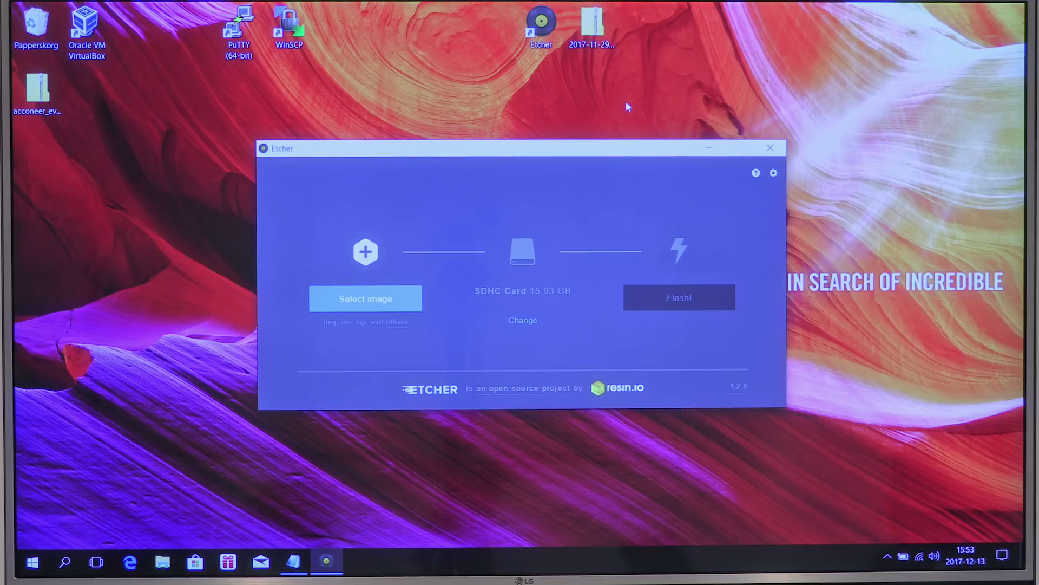
- Flash the downloaded Raspbian zip onto the 15.93 GB SDHC card, approving the UAC prompt
left_click_drag(593, 25, 355, 247)
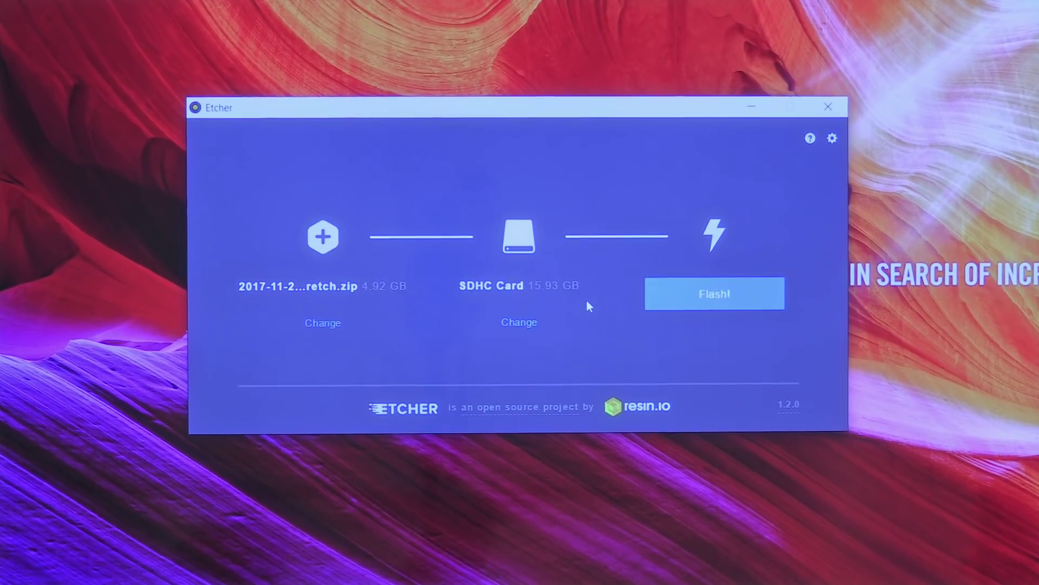
left_click(699, 297)
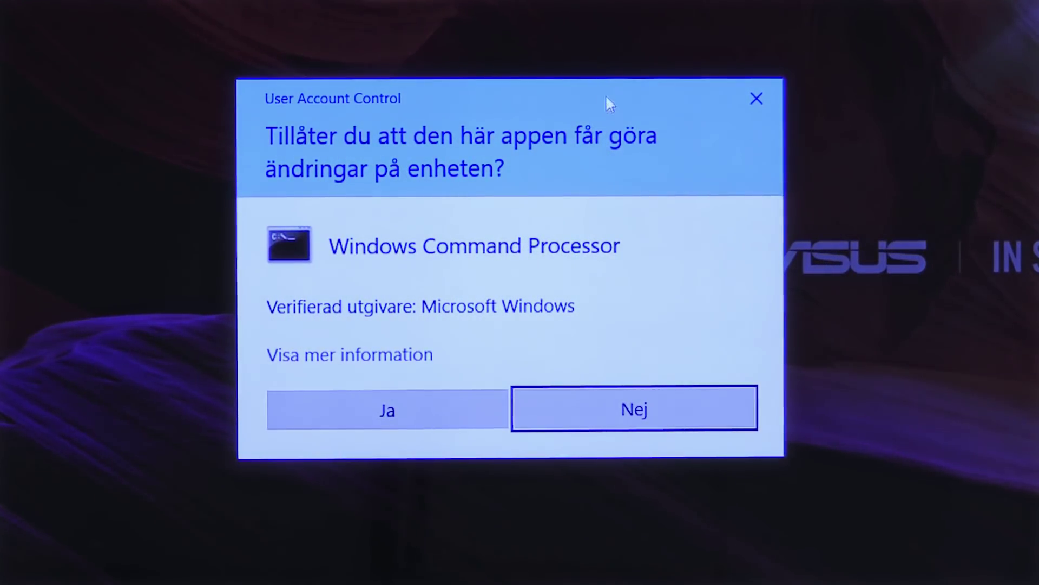
left_click_drag(604, 92, 632, 53)
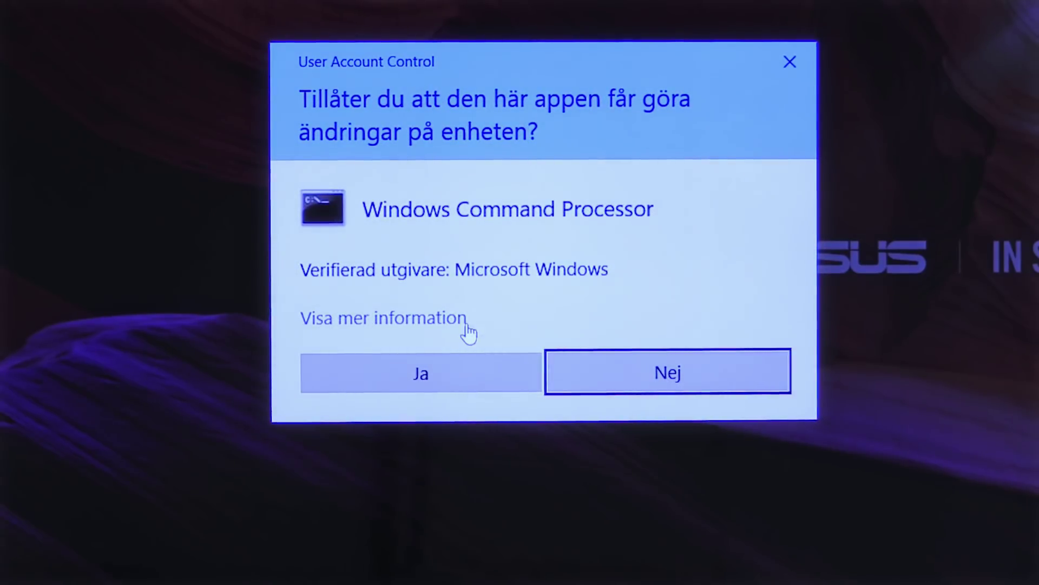
left_click(454, 382)
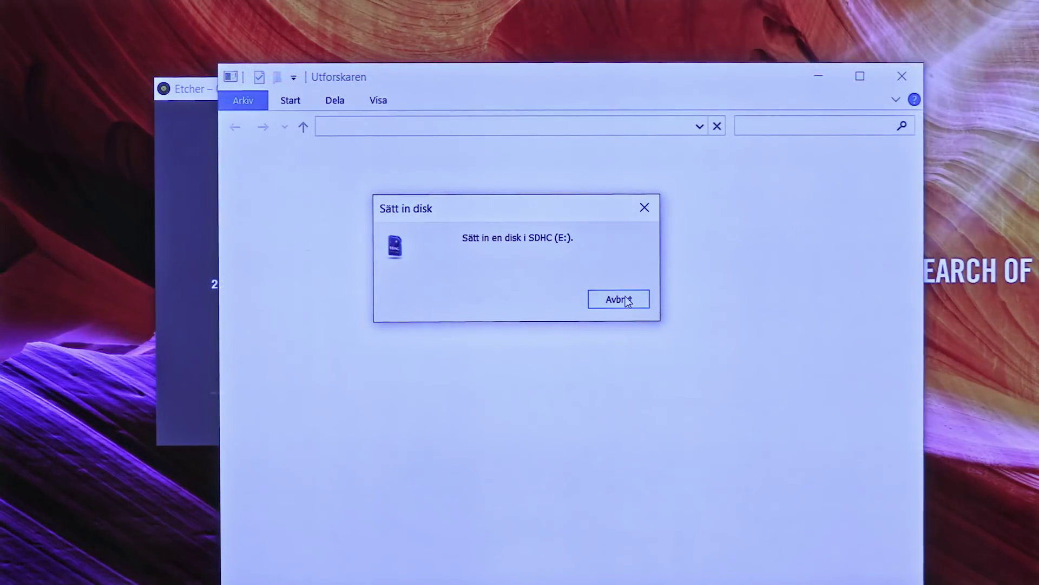
left_click(625, 297)
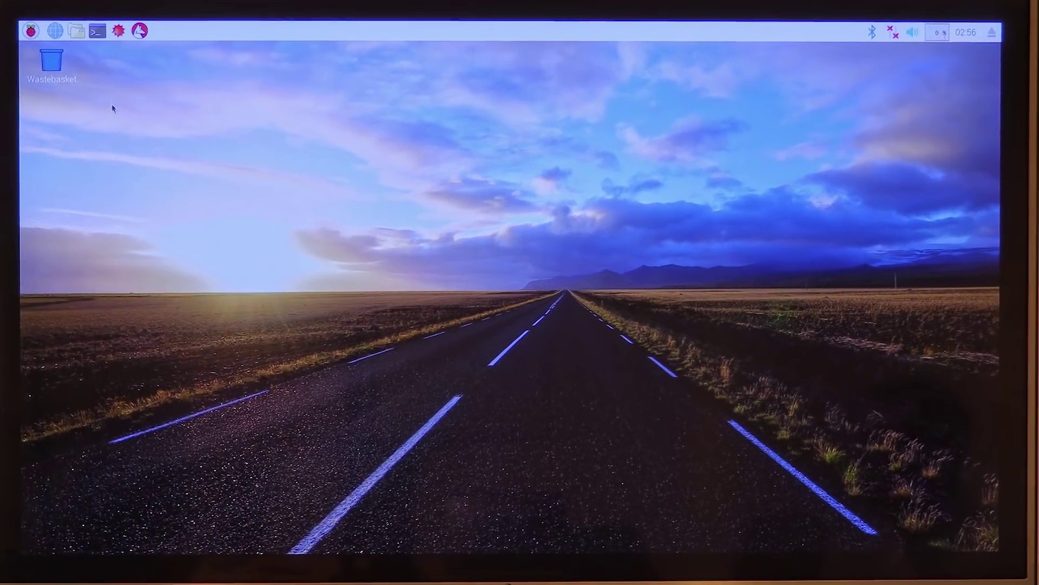
- Open LXTerminal and run sudo raspi-config
left_click(91, 28)
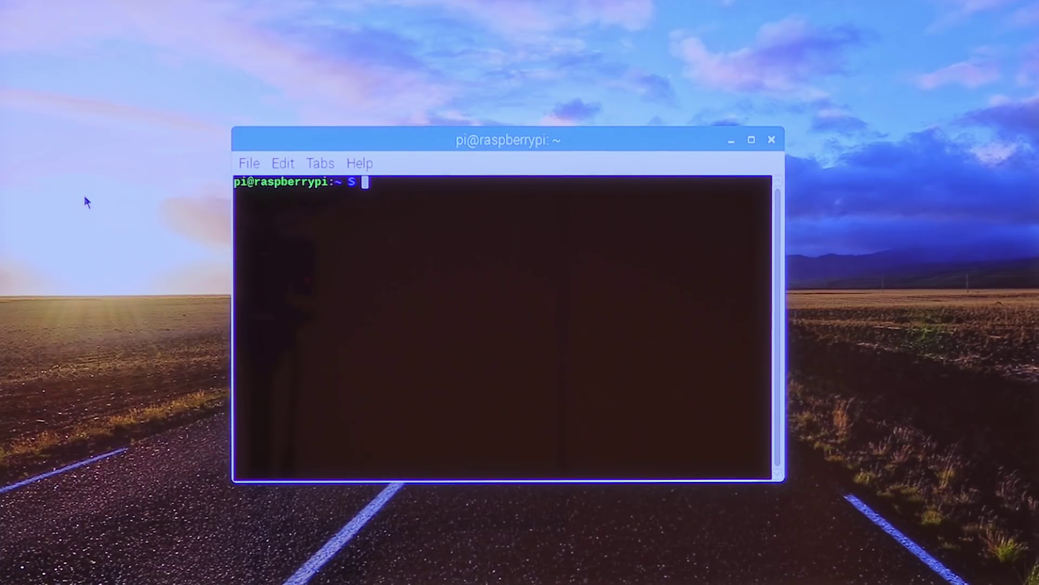
type("sudo ra")
type("spi-config")
key("Return")
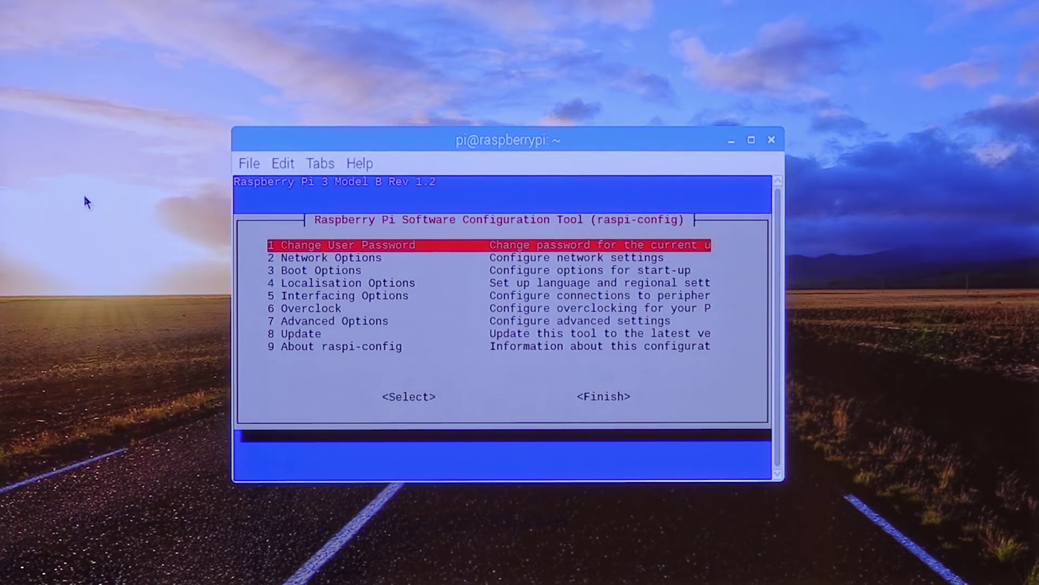
- Set the timezone to Europe/Stockholm under Localisation Options > Change Timezone
key("Down")
key("Down")
key("Down")
key("Return")
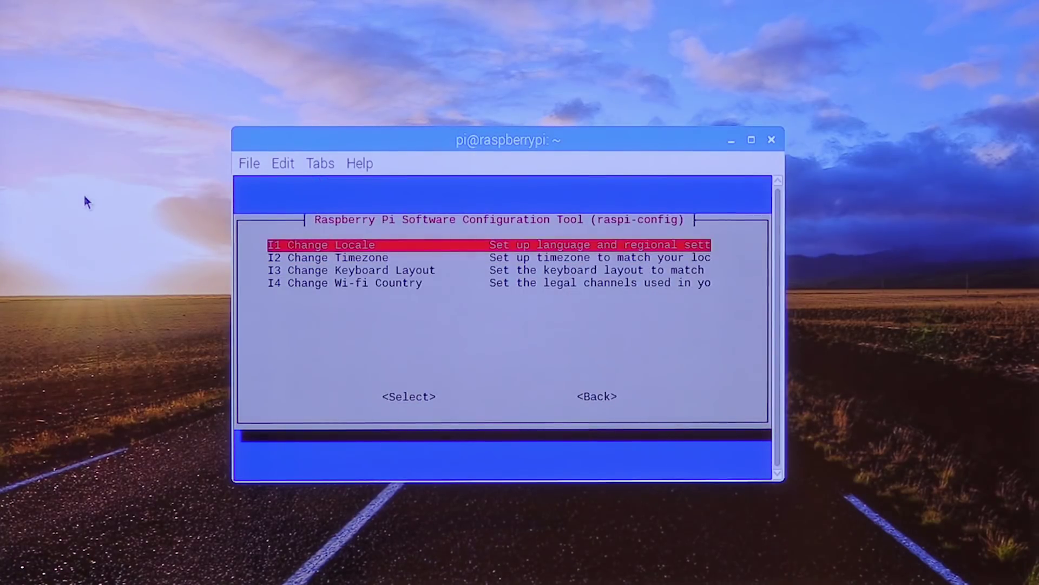
key("Down")
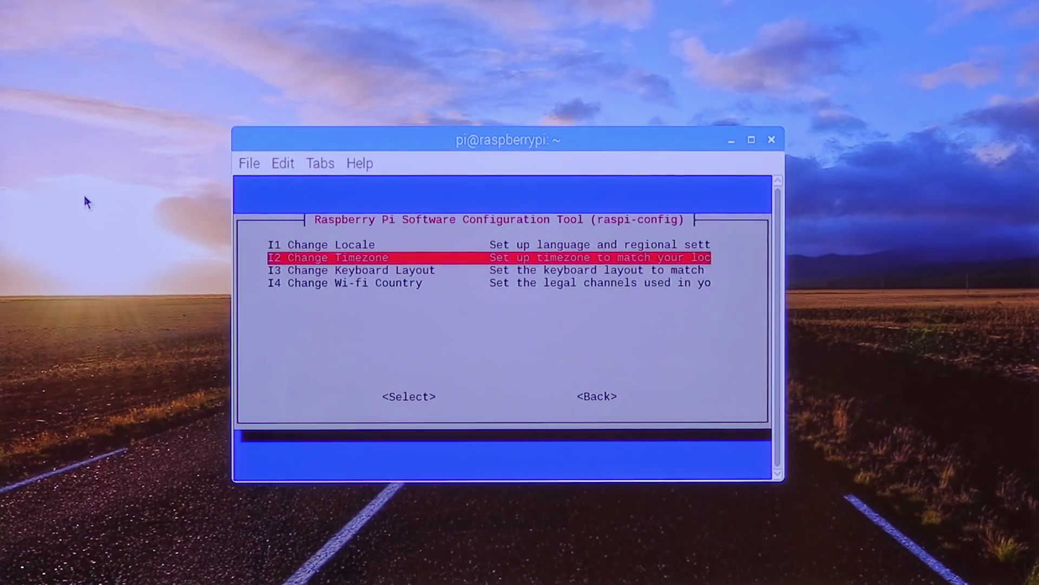
key("Return")
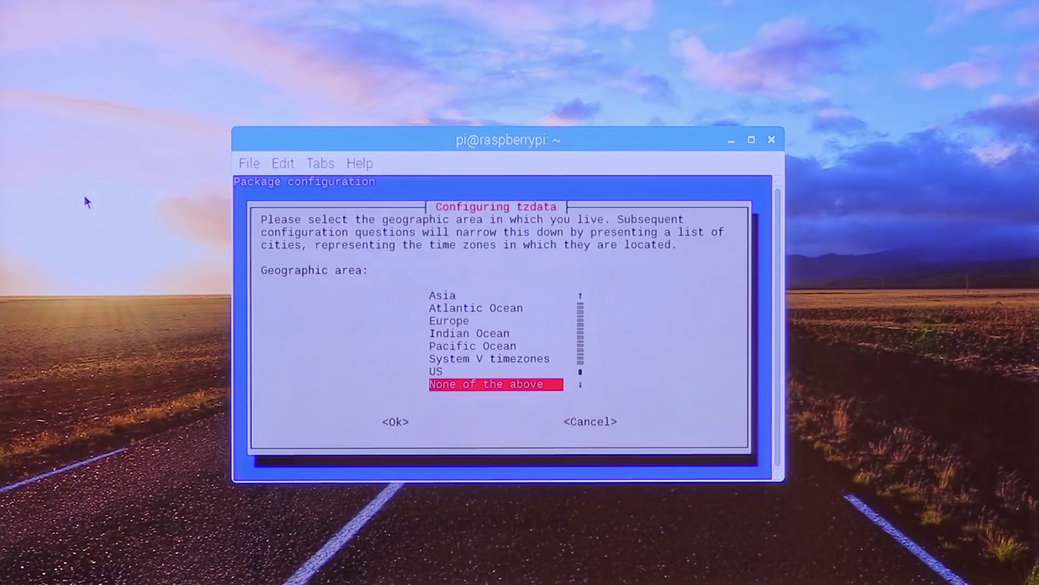
key("e")
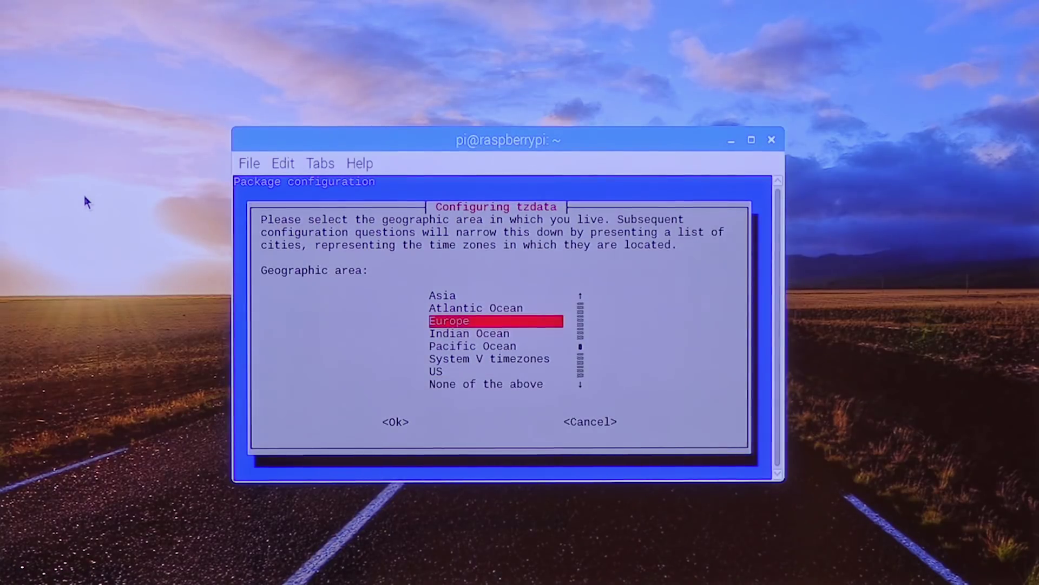
key("Return")
key("s")
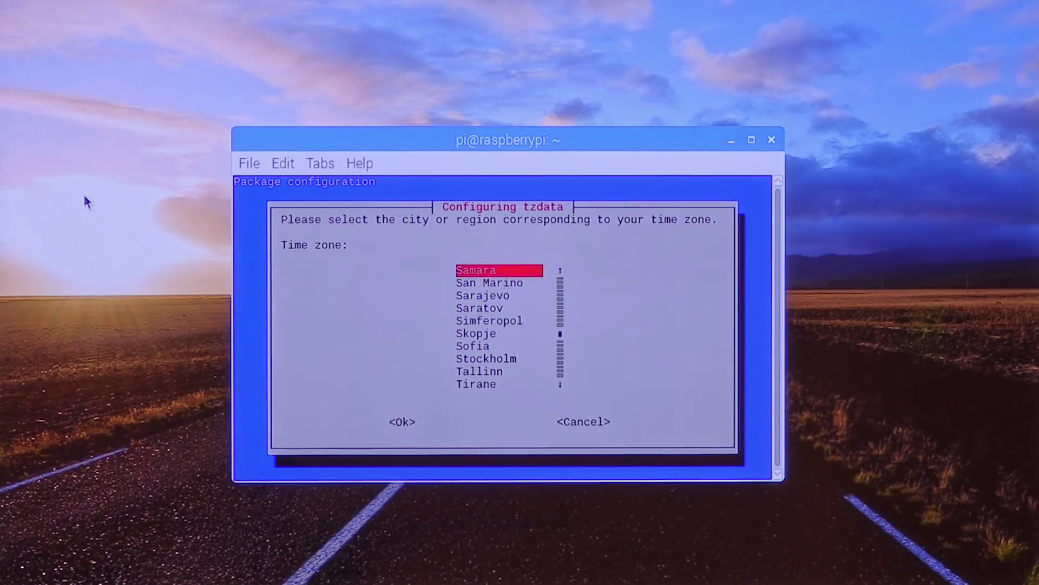
key("Down")
key("Down")
key("Down")
key("Down")
key("Down")
key("Down")
key("Down")
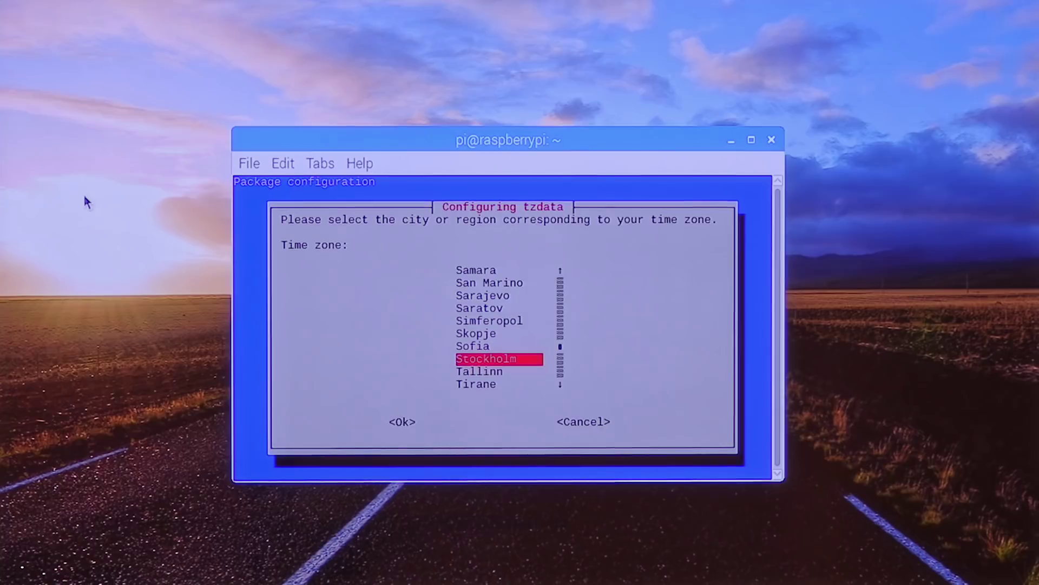
key("Return")
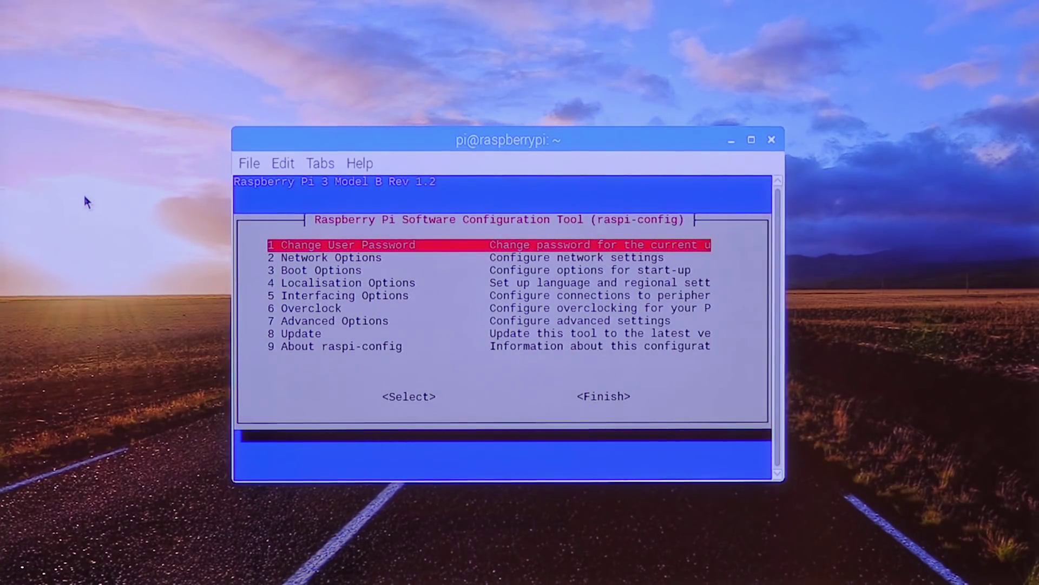
- Enable the SSH server under Interfacing Options
key("Down")
key("Down")
key("Down")
key("Down")
key("Return")
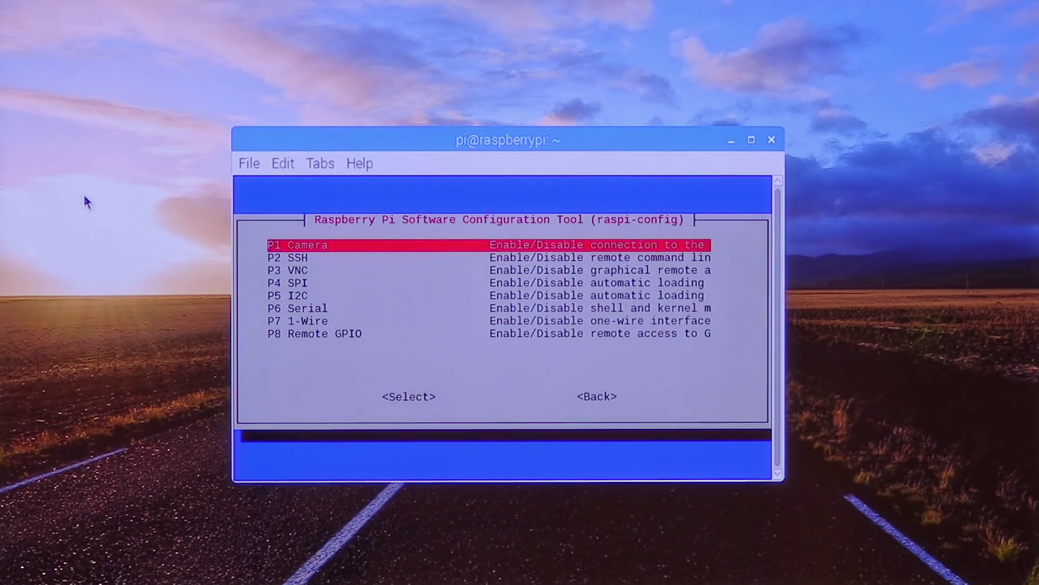
key("Down")
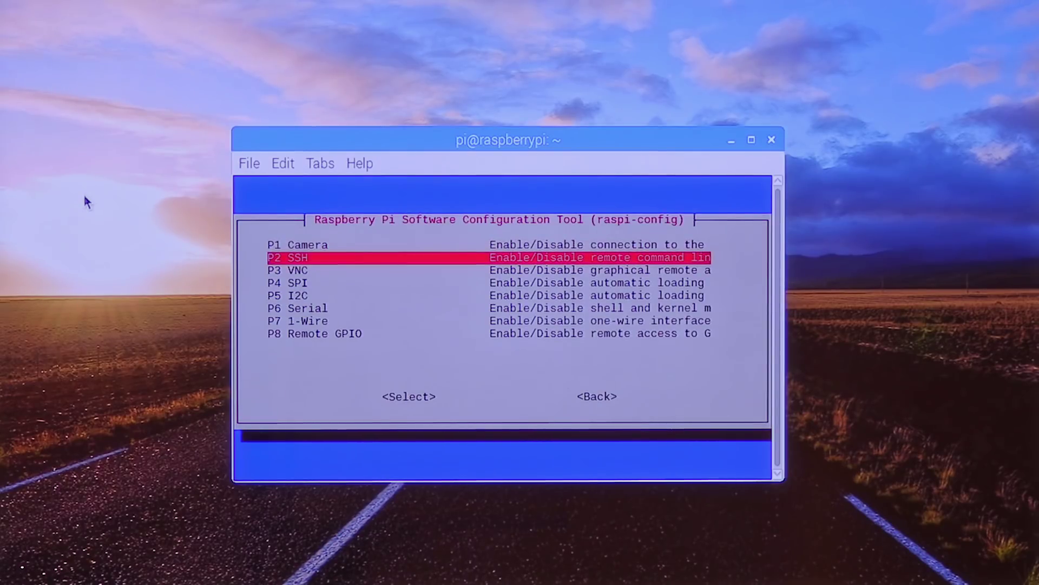
key("Return")
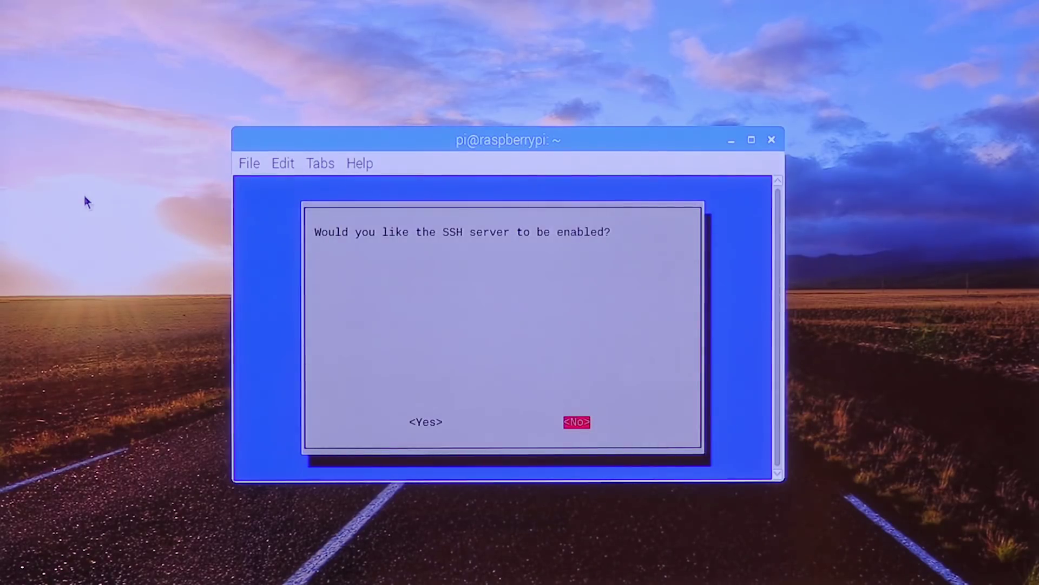
key("Left")
key("Return")
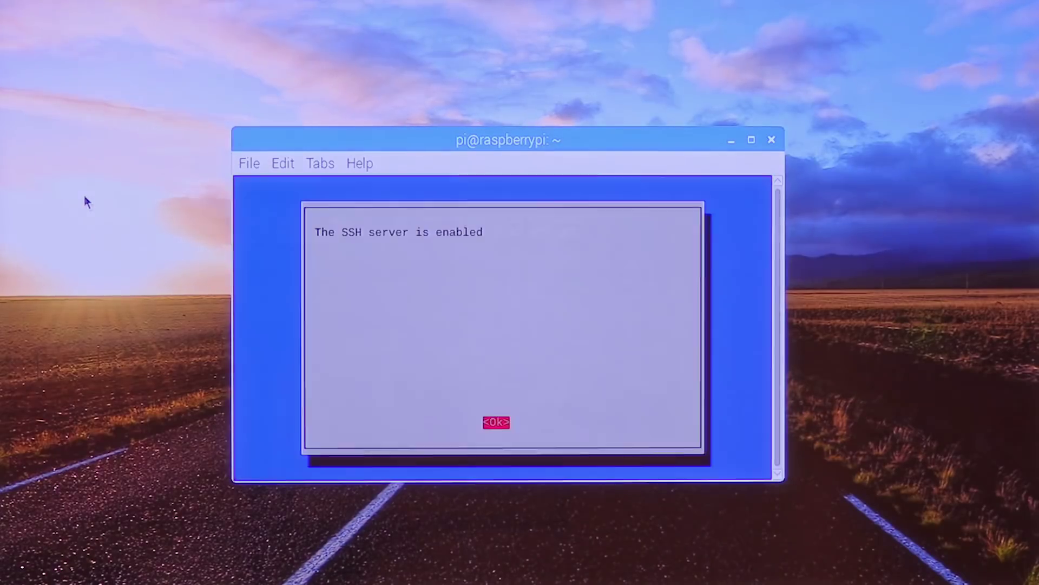
key("Return")
- Enable the SPI interface under Interfacing Options
key("Down")
key("Down")
key("Down")
key("Down")
key("Return")
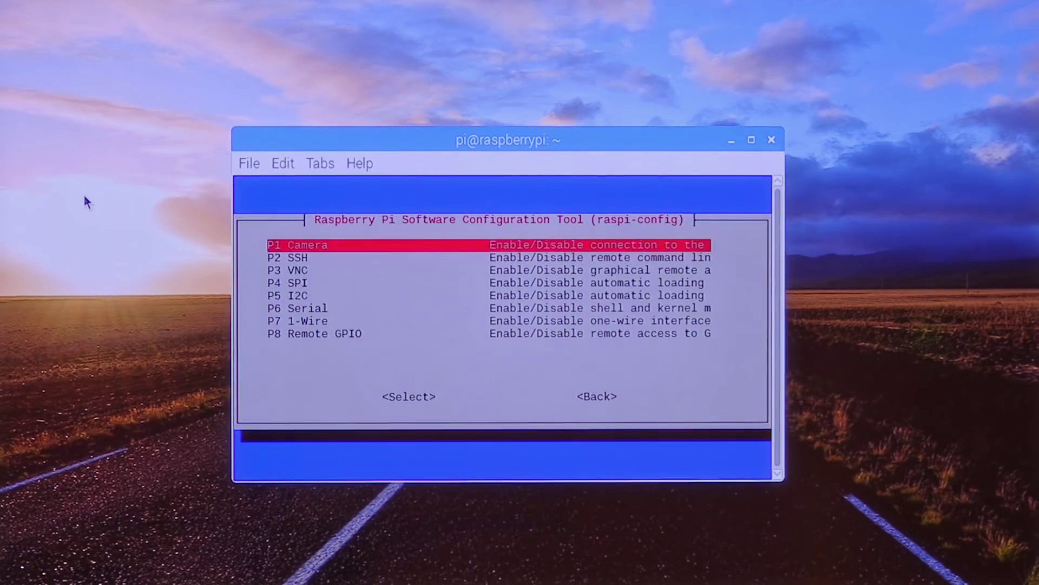
key("Down")
key("Down")
key("Down")
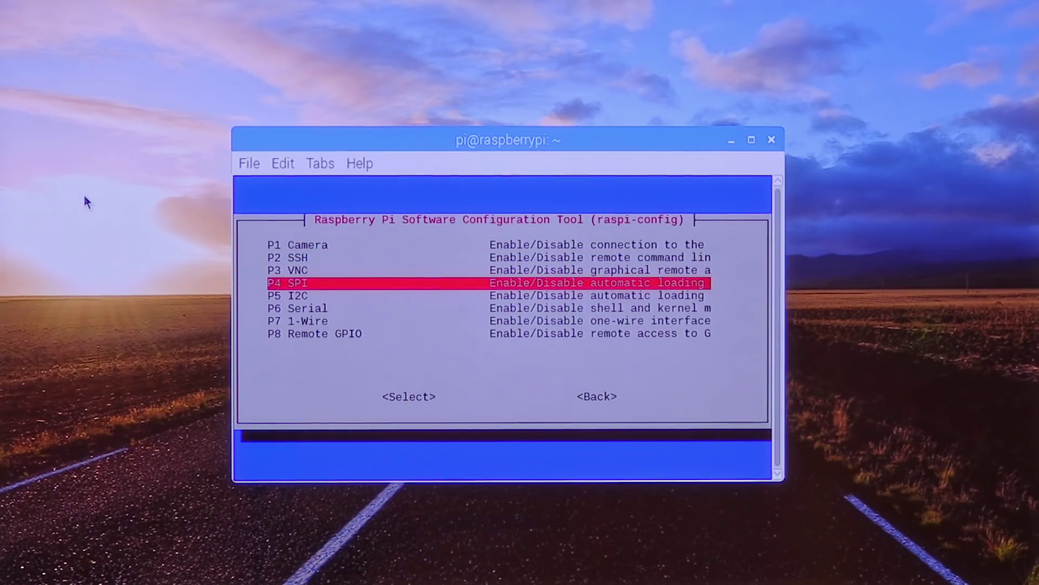
key("Return")
key("Left")
key("Return")
key("Return")
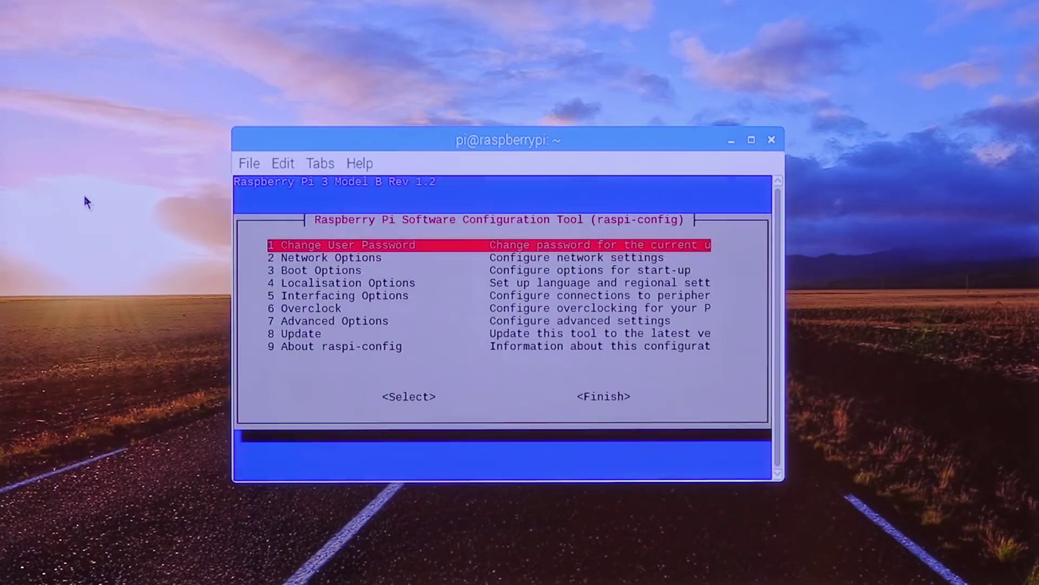
- Enable the ARM I2C interface under Interfacing Options
key("Down")
key("Down")
key("Down")
key("Down")
key("Return")
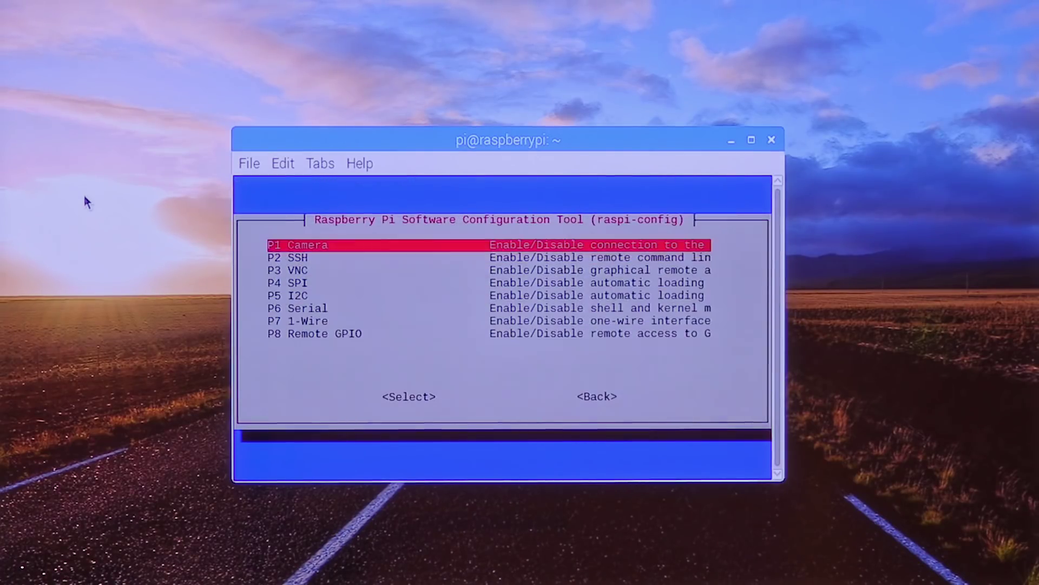
key("Down")
key("Down")
key("Down")
key("Down")
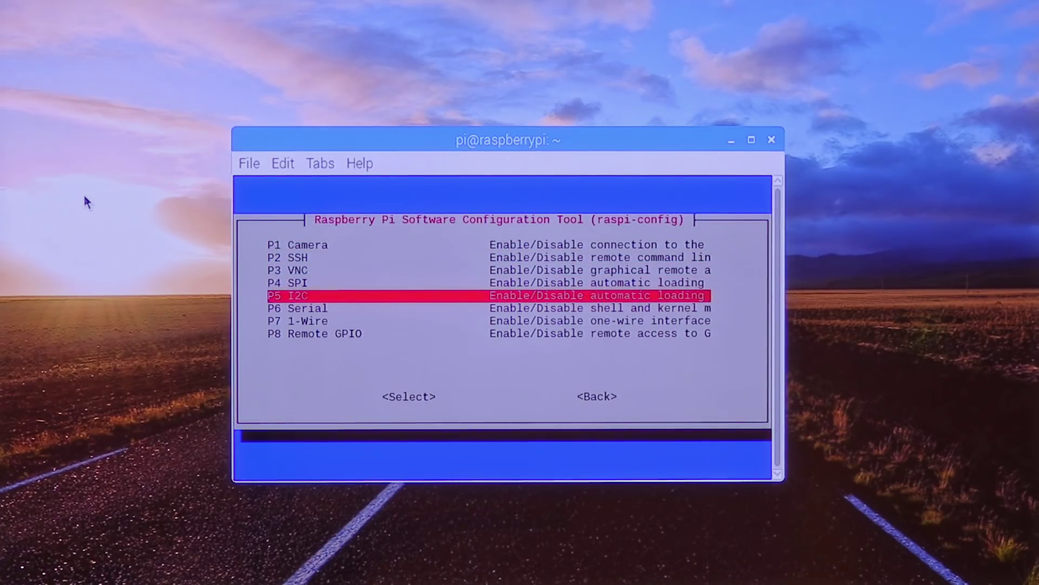
key("Return")
key("Left")
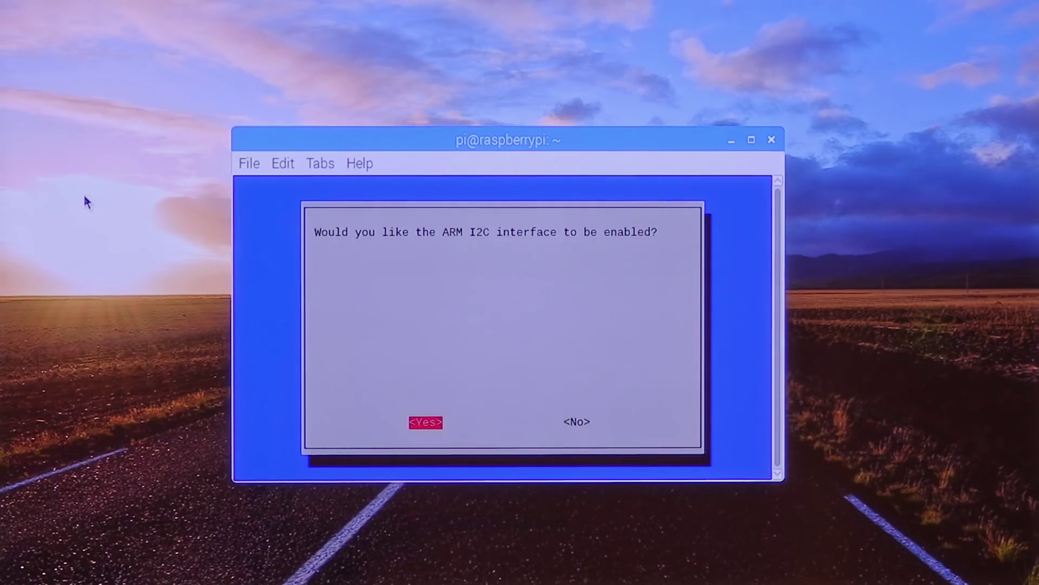
key("Return")
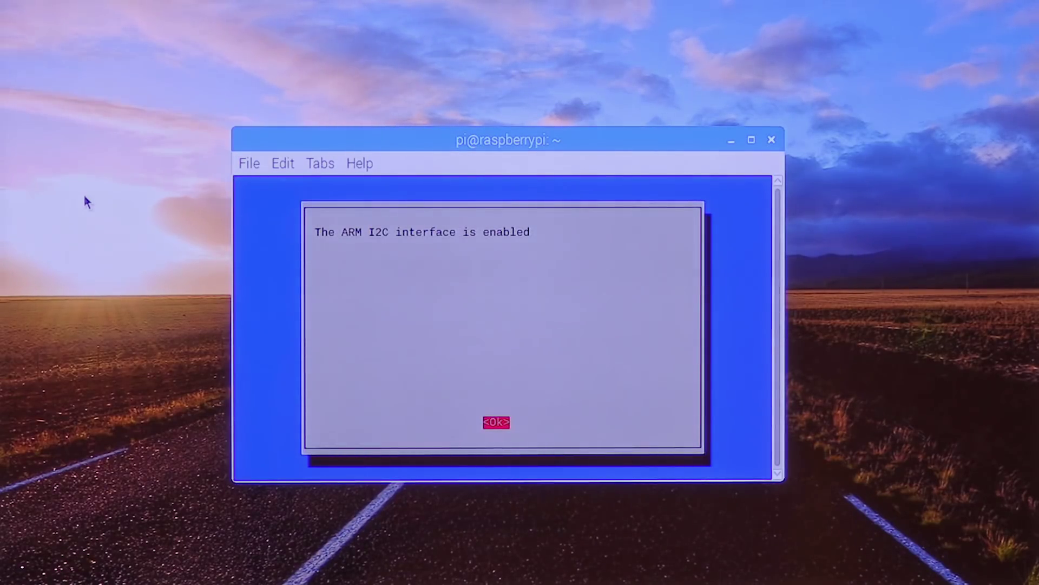
key("Return")
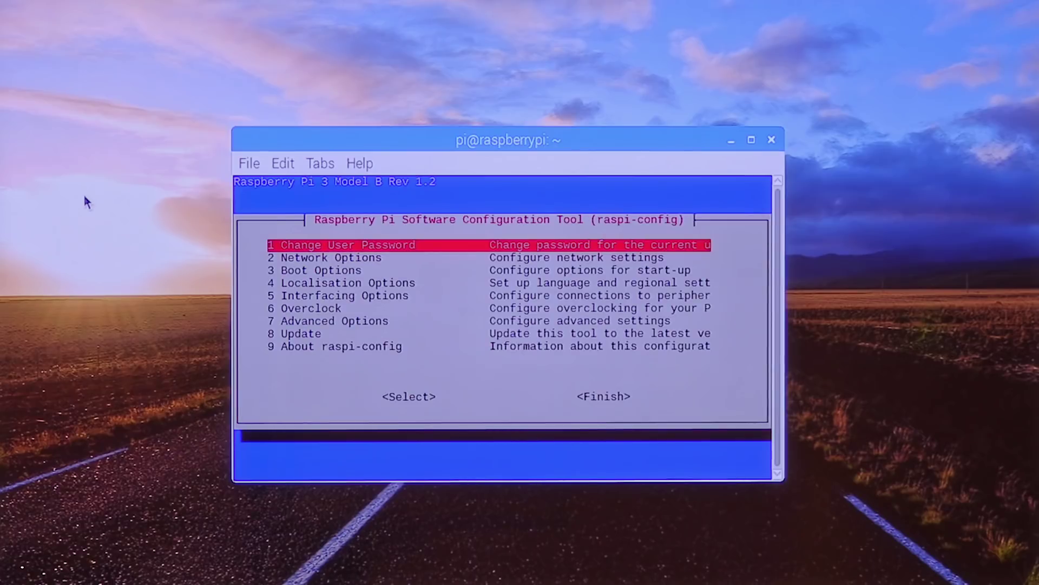
- Exit raspi-config via Finish, back to the shell prompt
key("Tab")
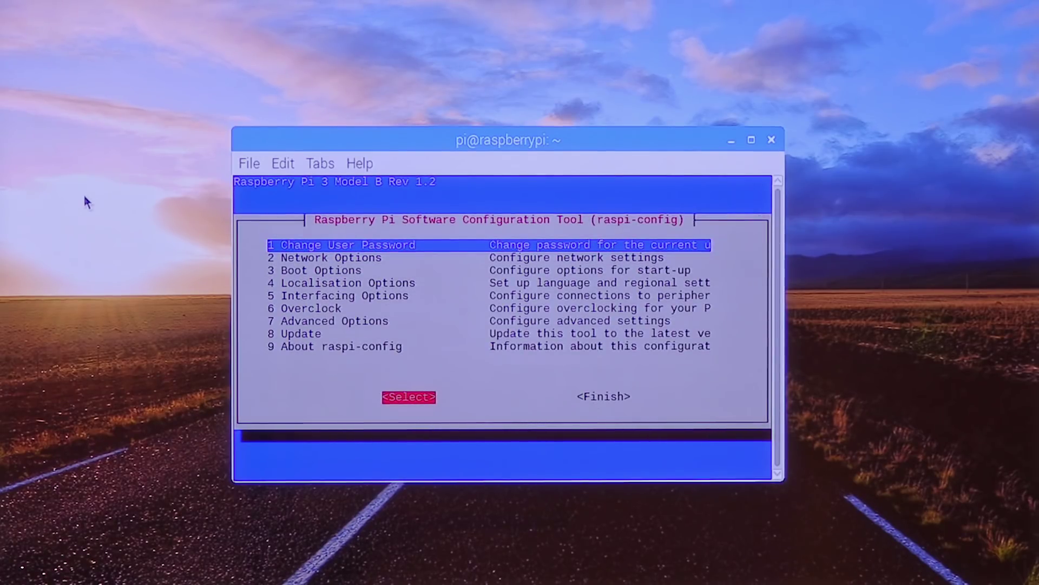
key("Tab")
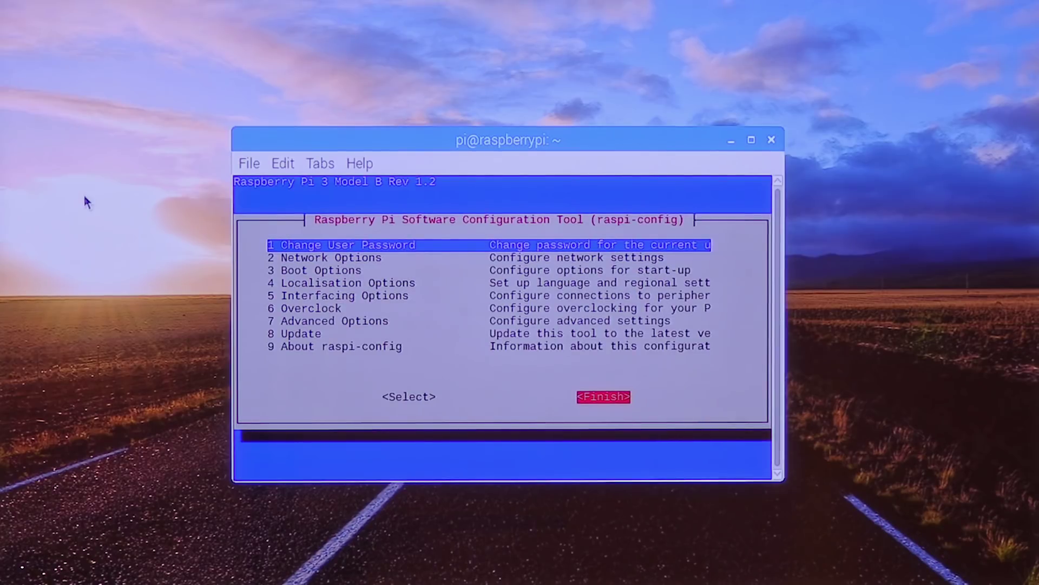
key("Return")
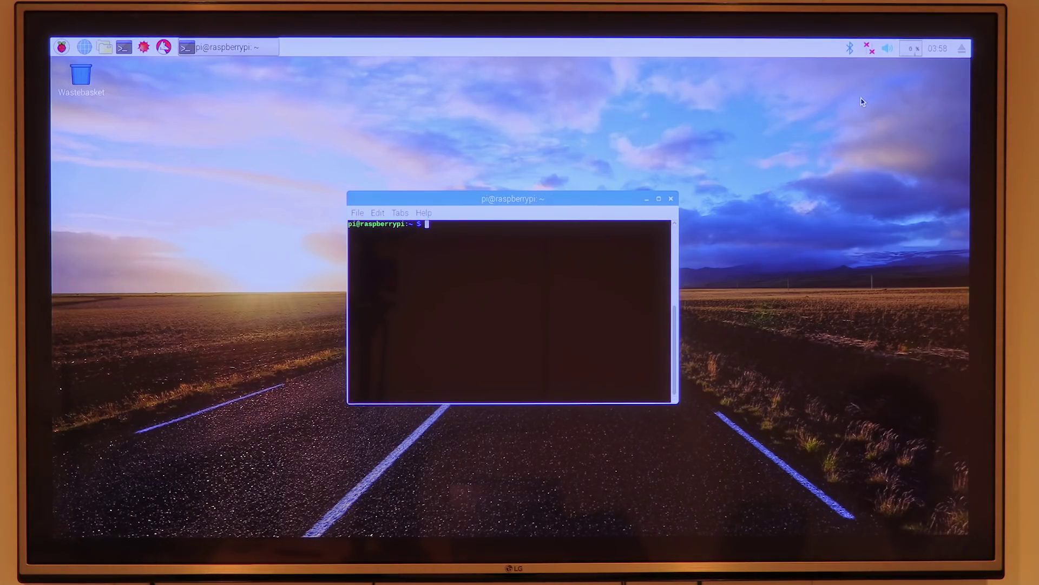
- Join the Acconeer-2.4 Wi-Fi network using its pre-shared key
left_click(870, 48)
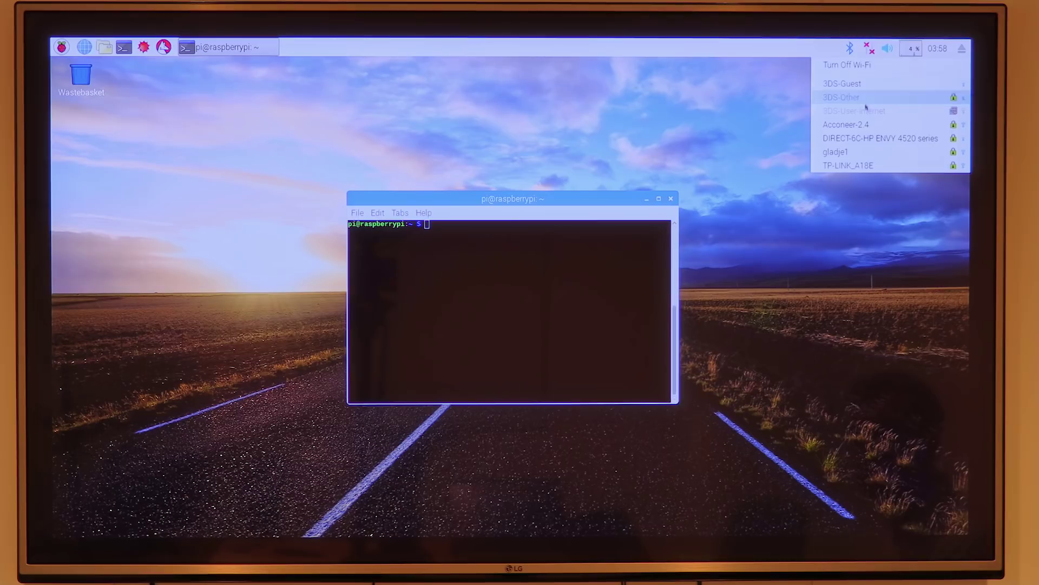
left_click(866, 124)
type("*")
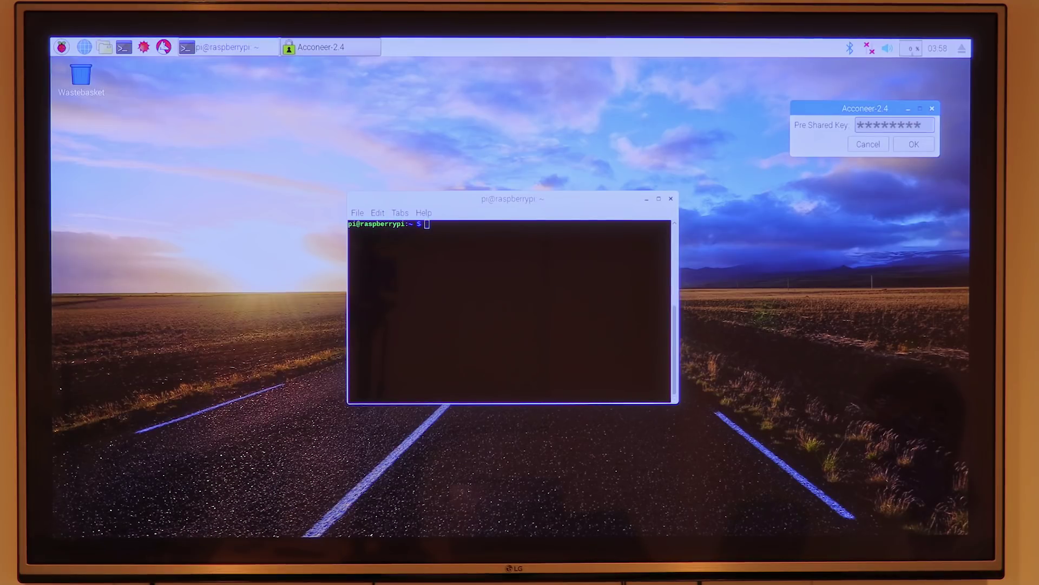
key("Return")
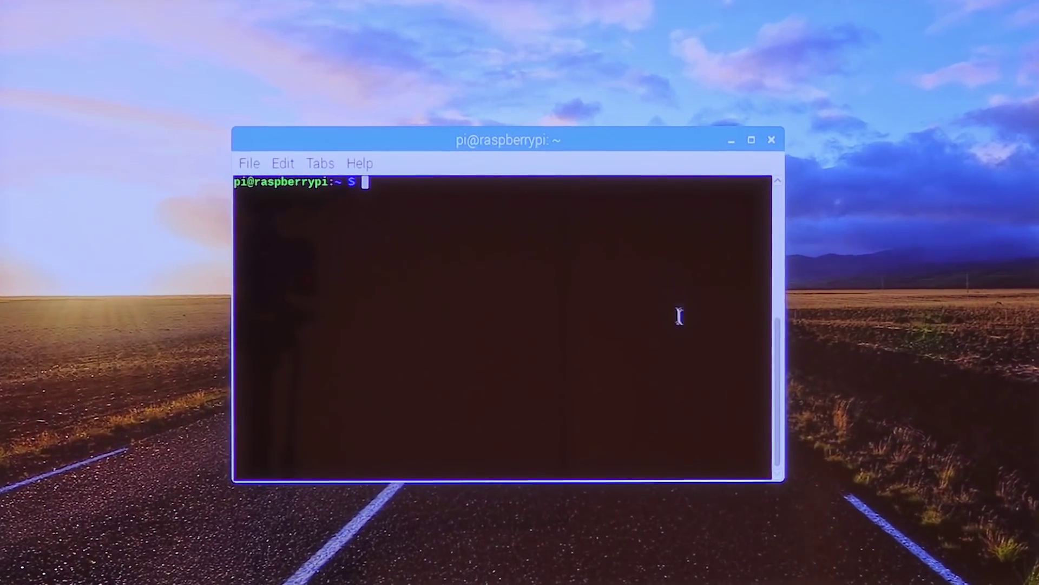
type("udo apt-get update")
- Run sudo apt-get update, then sudo apt-get dist-upgrade, answering Y to continue
key("Return")
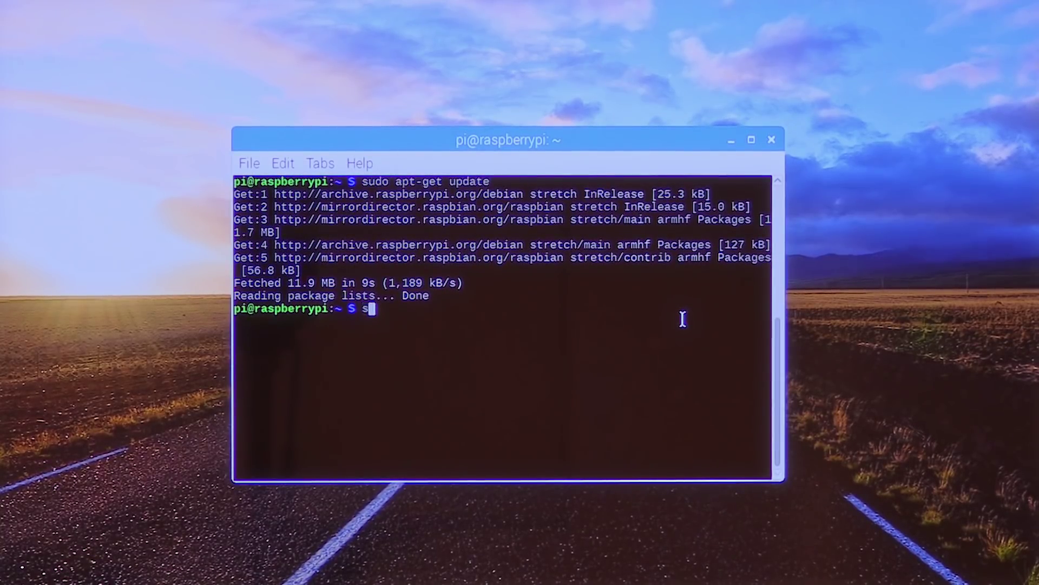
type("apt-get dist-upgrade")
key("Return")
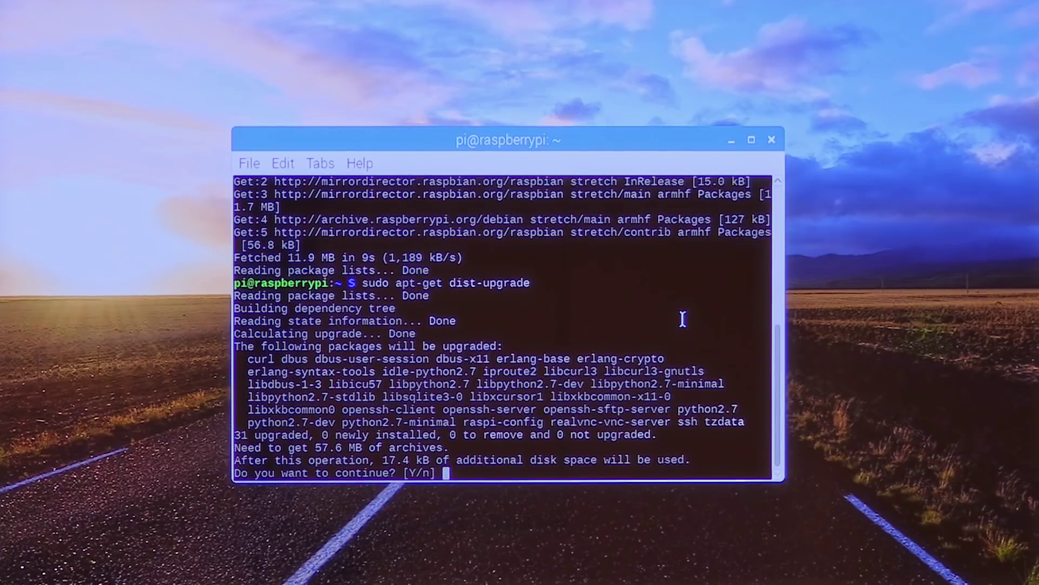
type("Y")
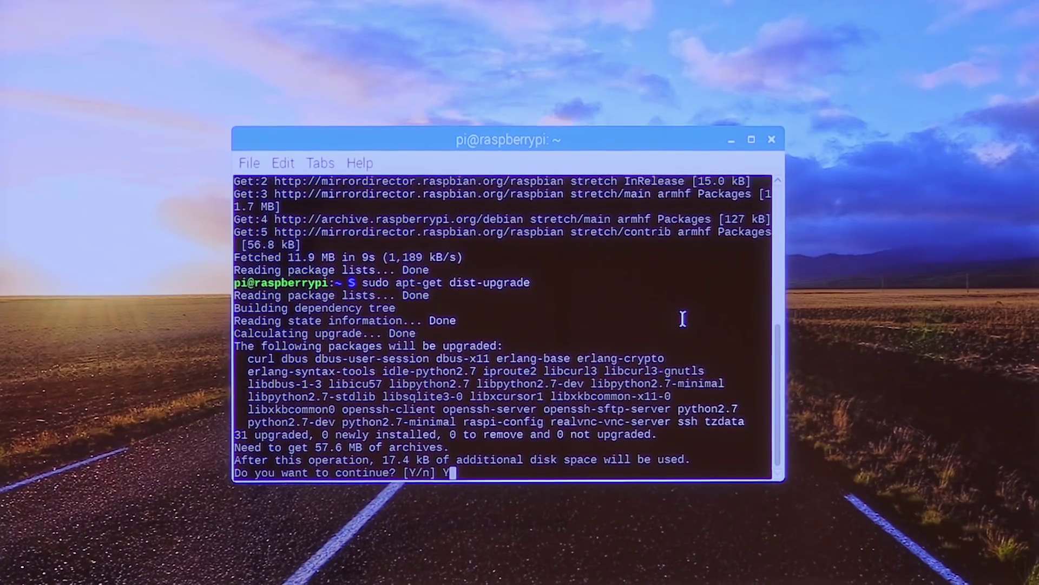
key("Return")
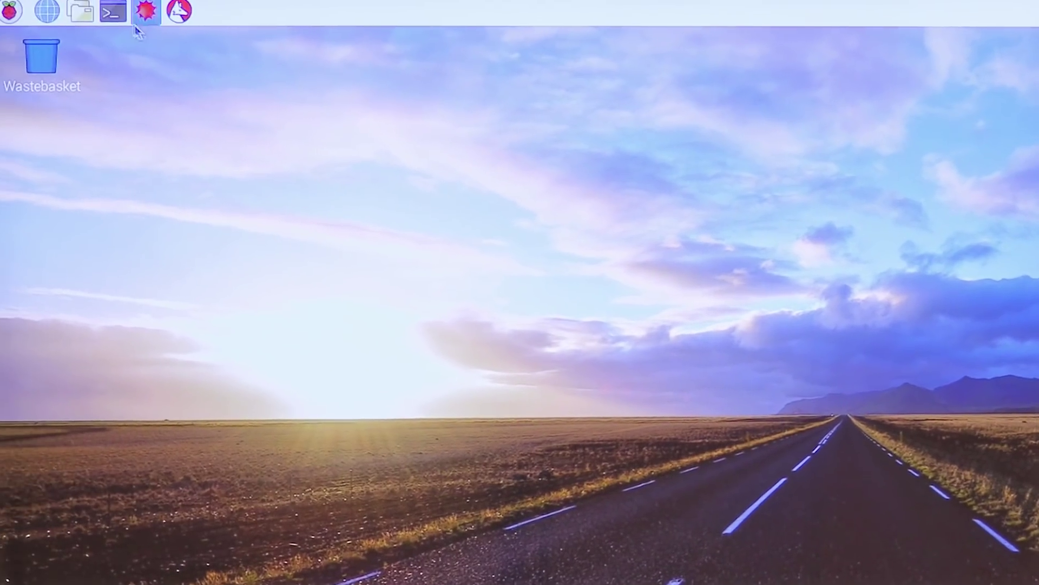
- Run ifconfig wlan0 in a new terminal and select the address 172.20.0.164
left_click(113, 11)
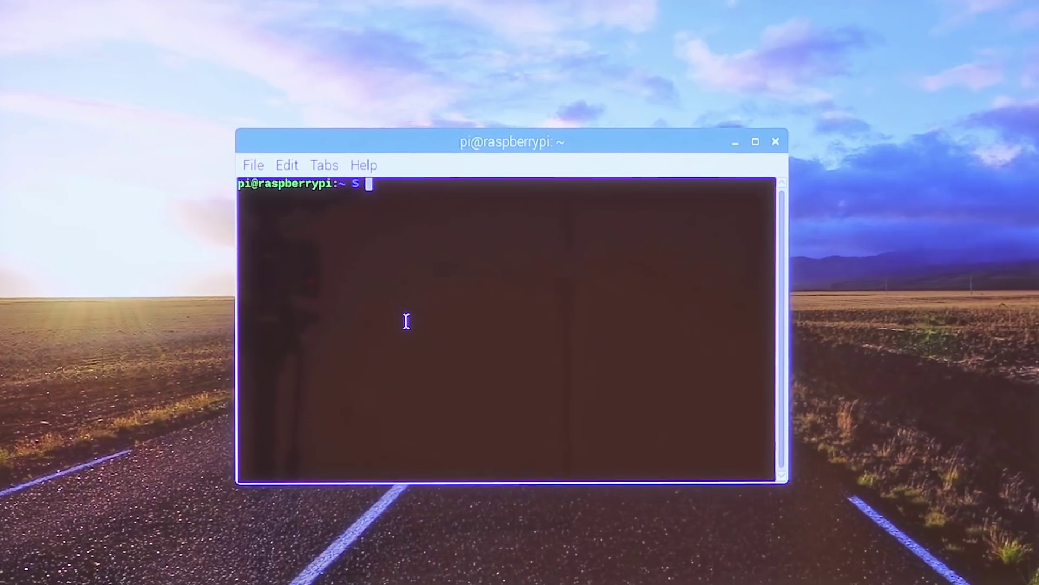
type("ifconfig ")
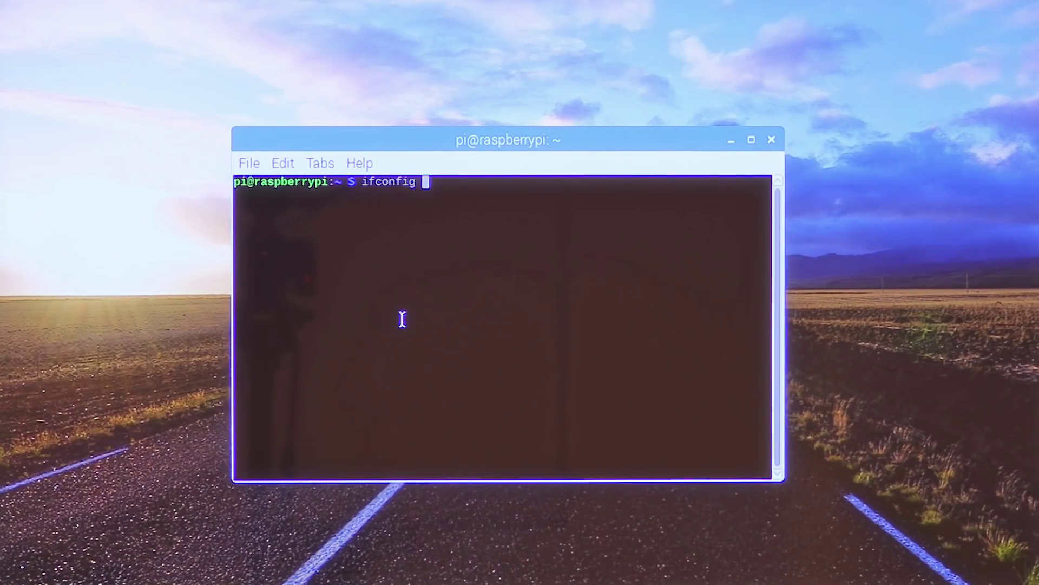
type("wlan0")
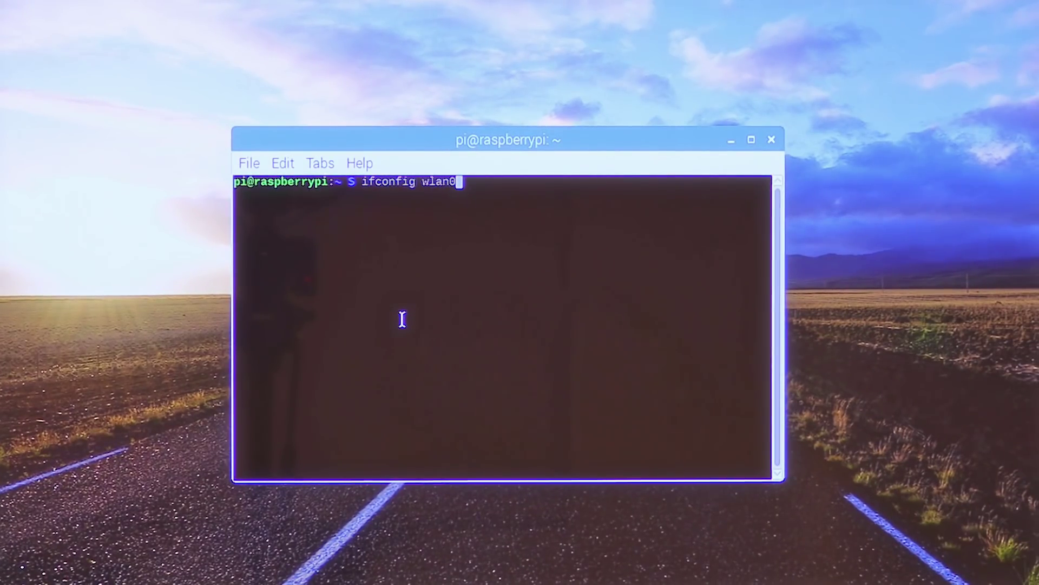
key("Return")
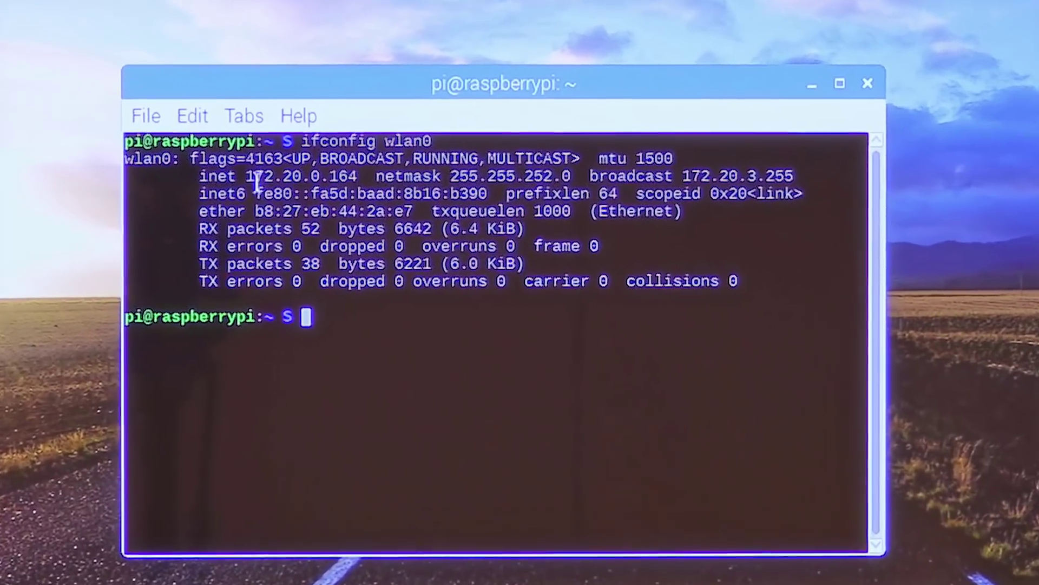
mouse_move(246, 176)
left_mouse_down()
mouse_move(334, 153)
mouse_move(347, 166)
left_mouse_up()
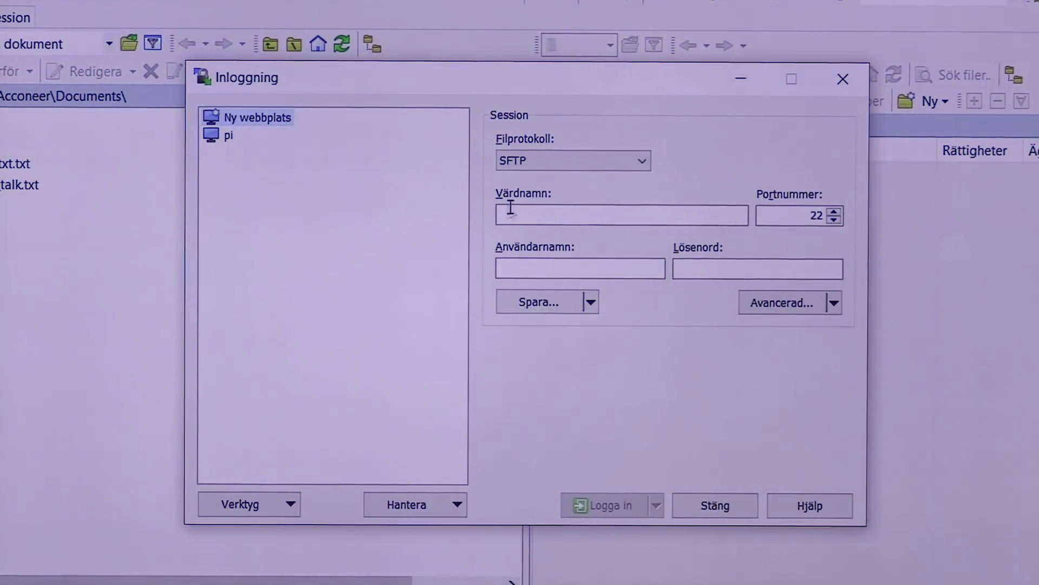
- Log in to 172.20.0.164 as user pi with the password
left_click(512, 209)
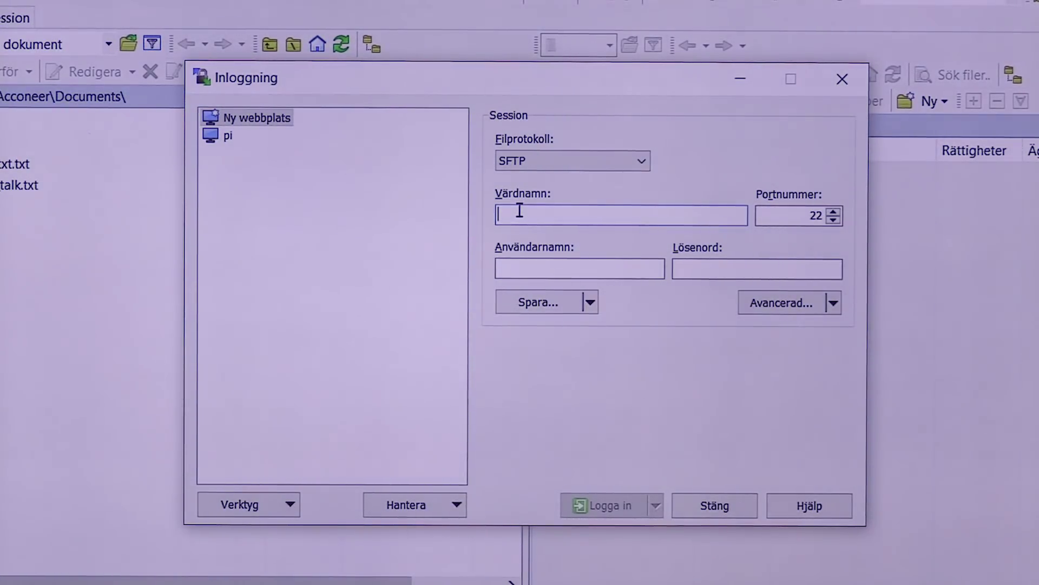
type("172.20.0.164")
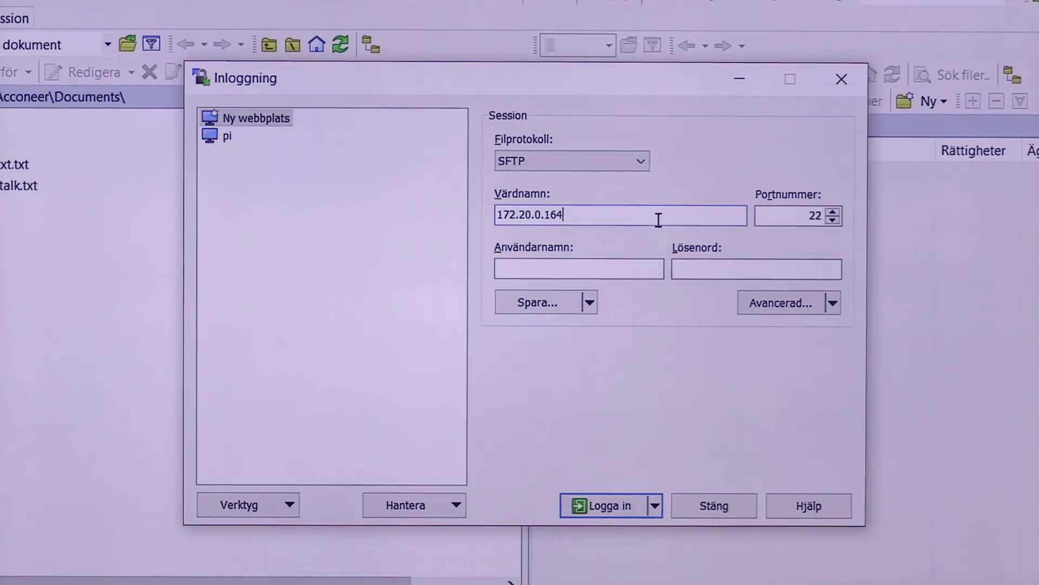
left_click(526, 271)
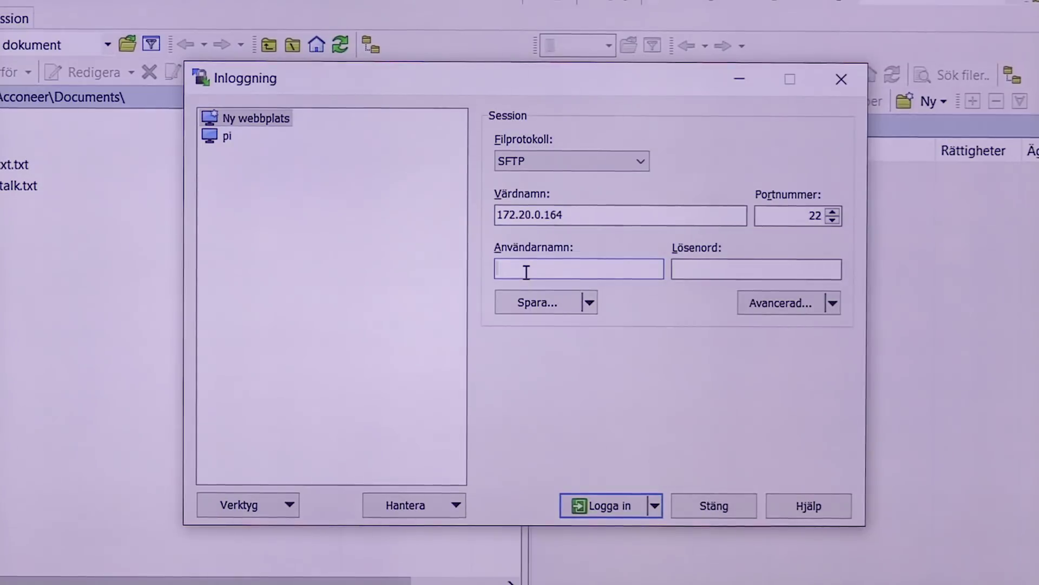
type("pi")
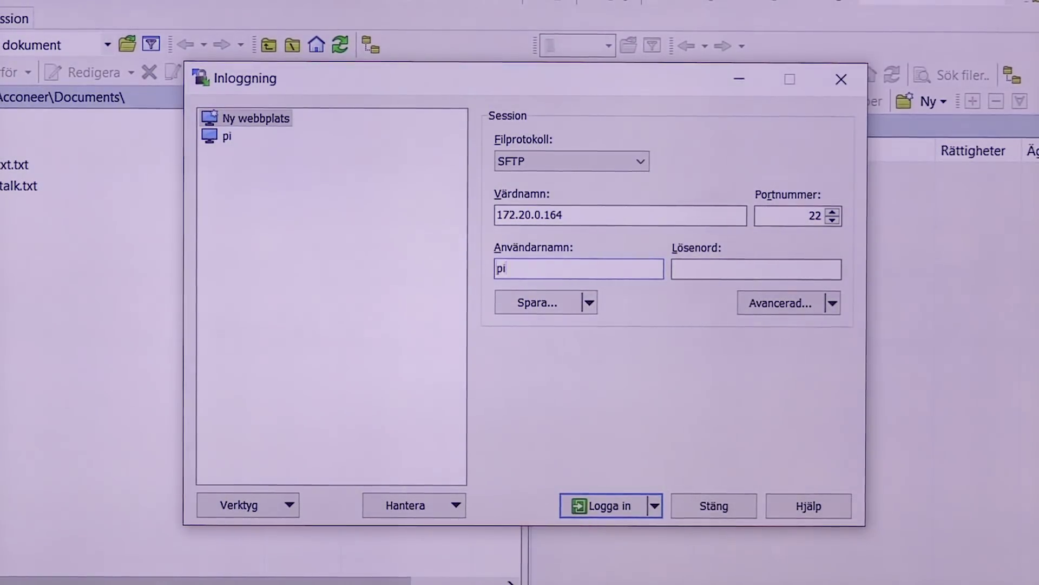
left_click(705, 270)
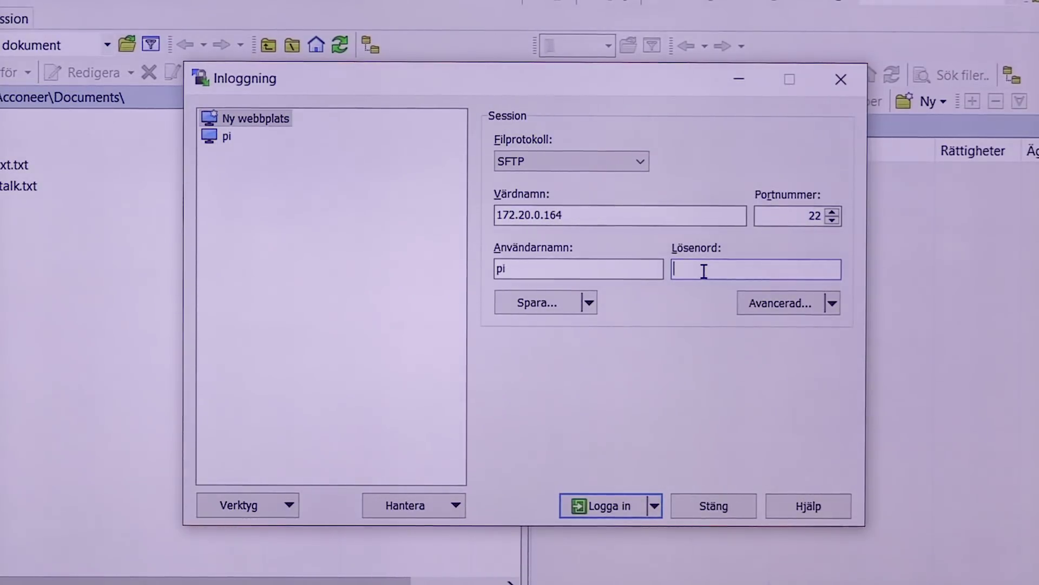
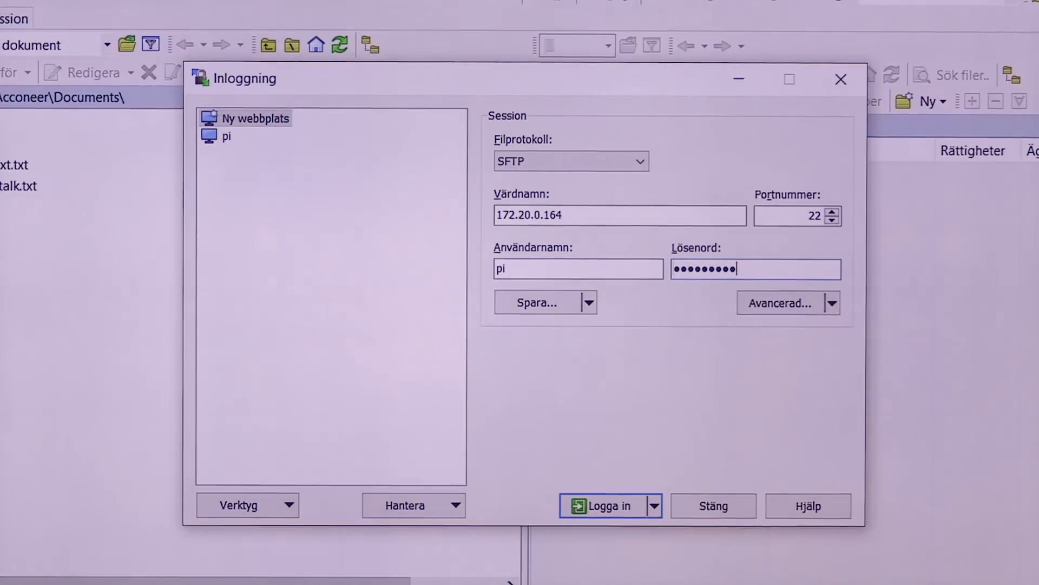
left_click(594, 512)
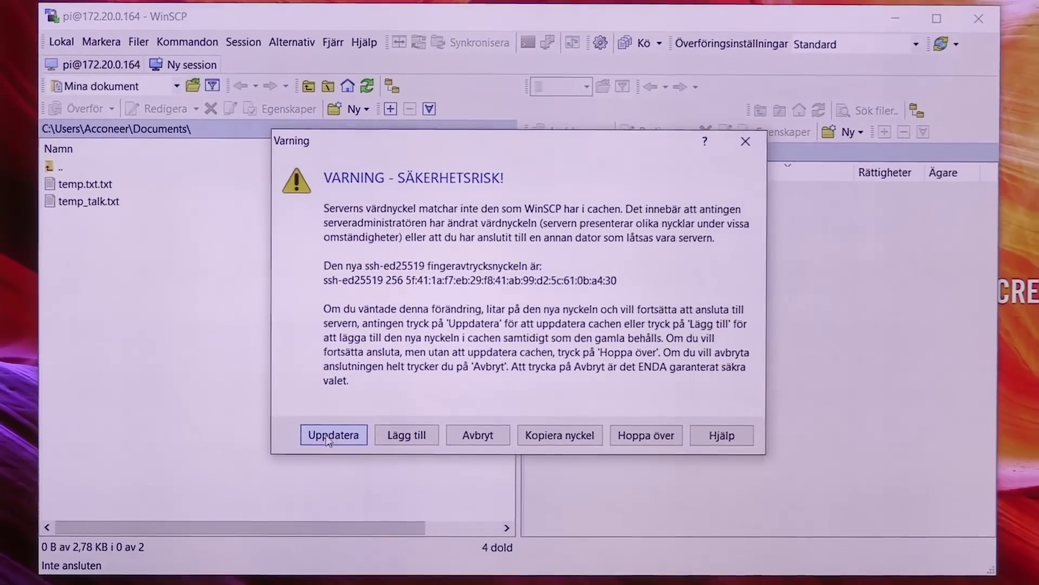
- Accept the new host key and upload the acconeer zip from Skrivbord to /home/pi
left_click(320, 448)
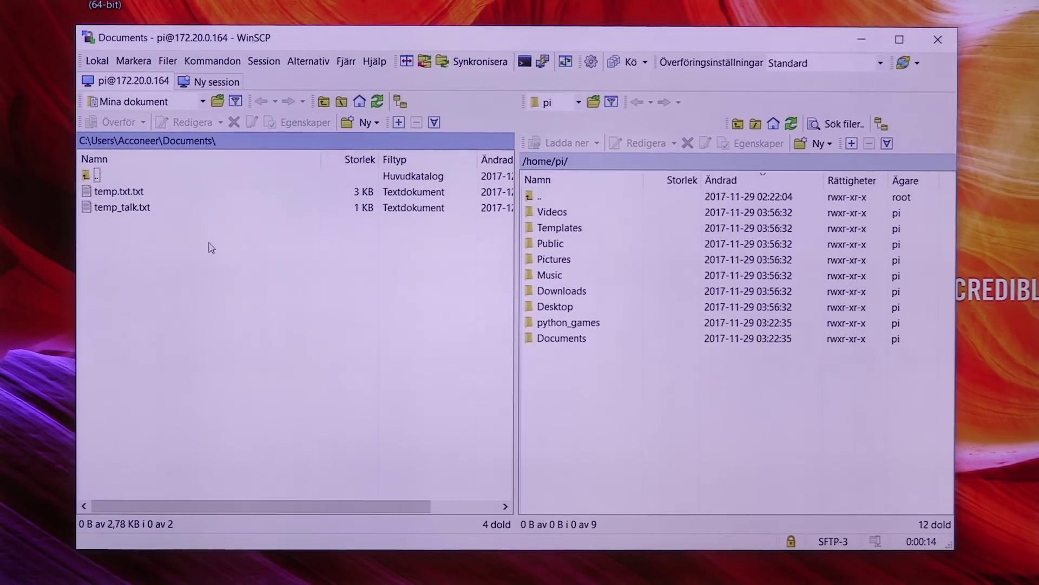
left_click(201, 103)
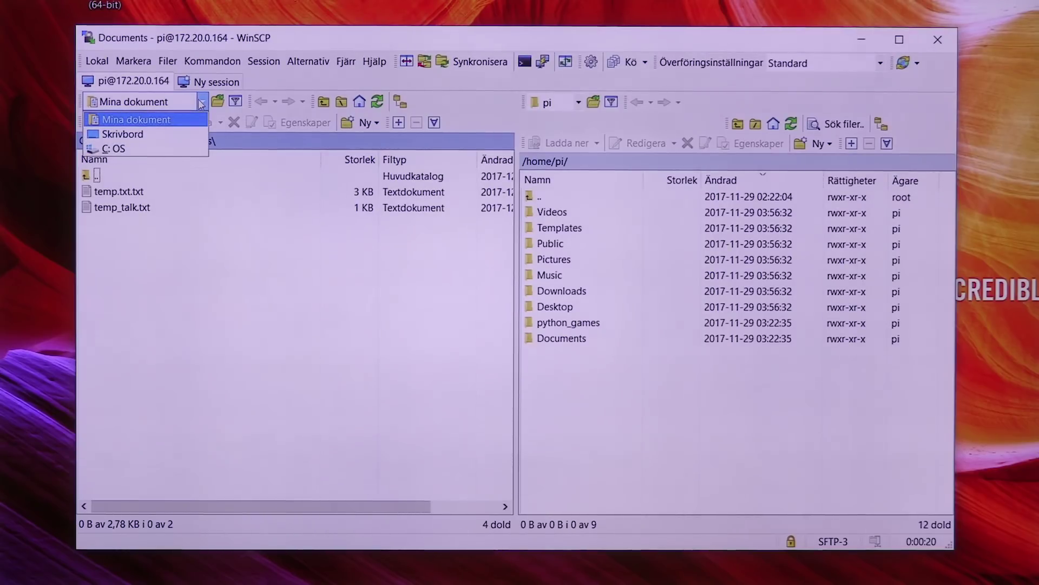
left_click(167, 138)
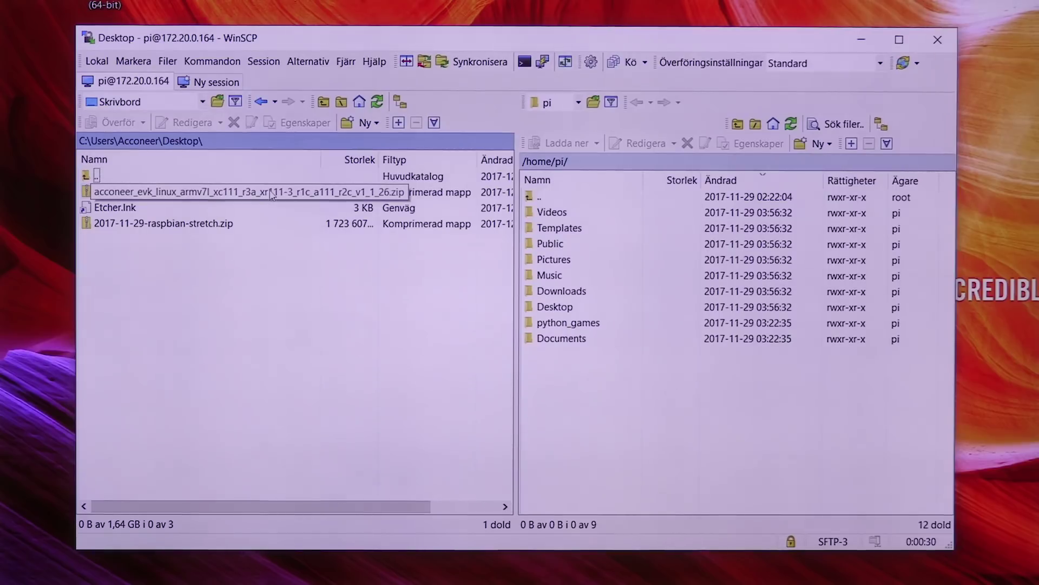
left_click(272, 196)
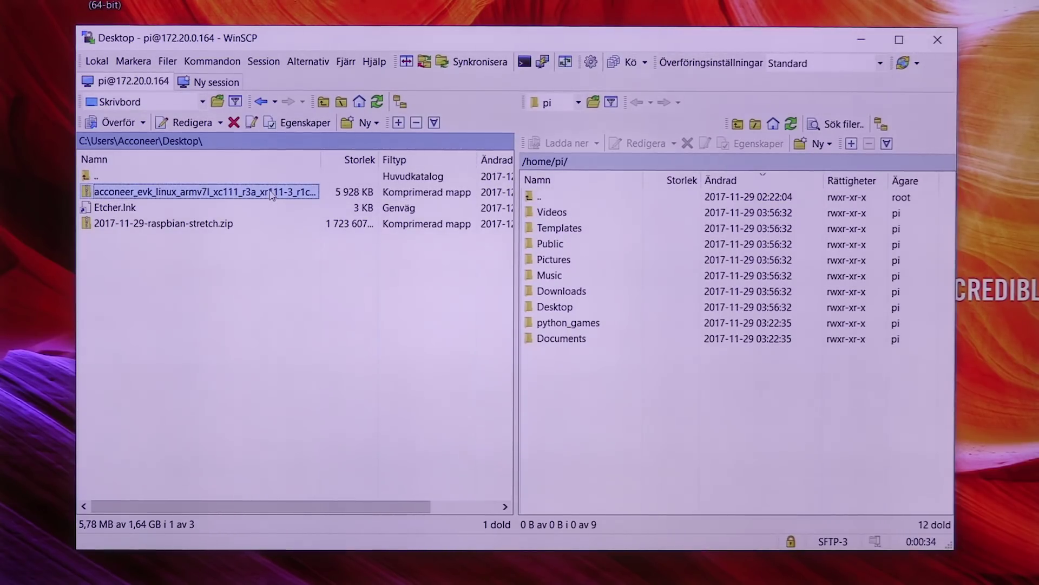
left_click_drag(285, 201, 387, 272)
left_click_drag(560, 390, 560, 390)
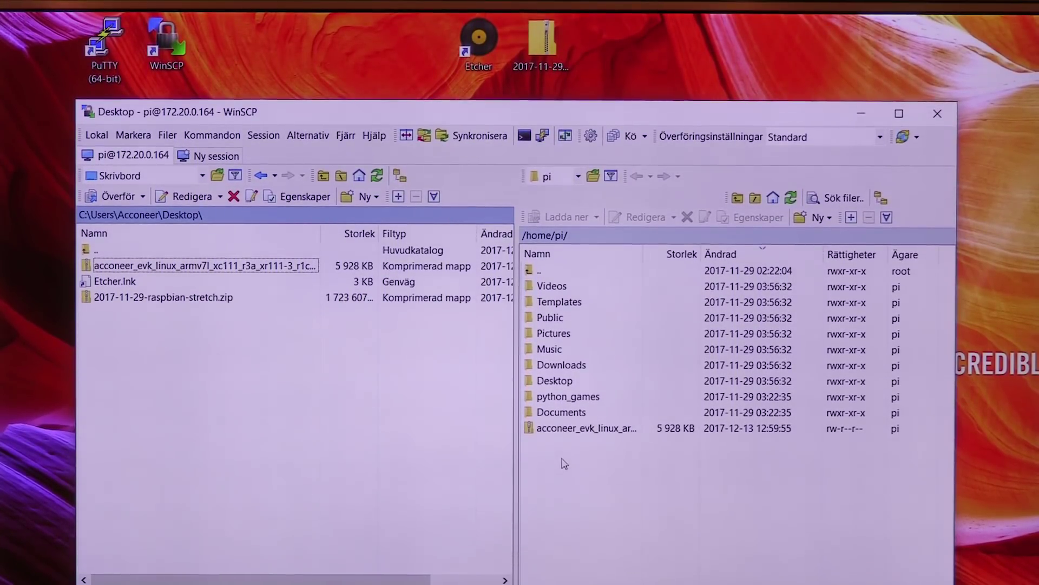
- Launch PuTTY, connect over SSH to 172.20.0.164, and accept the Pi's new host key
double_click(103, 40)
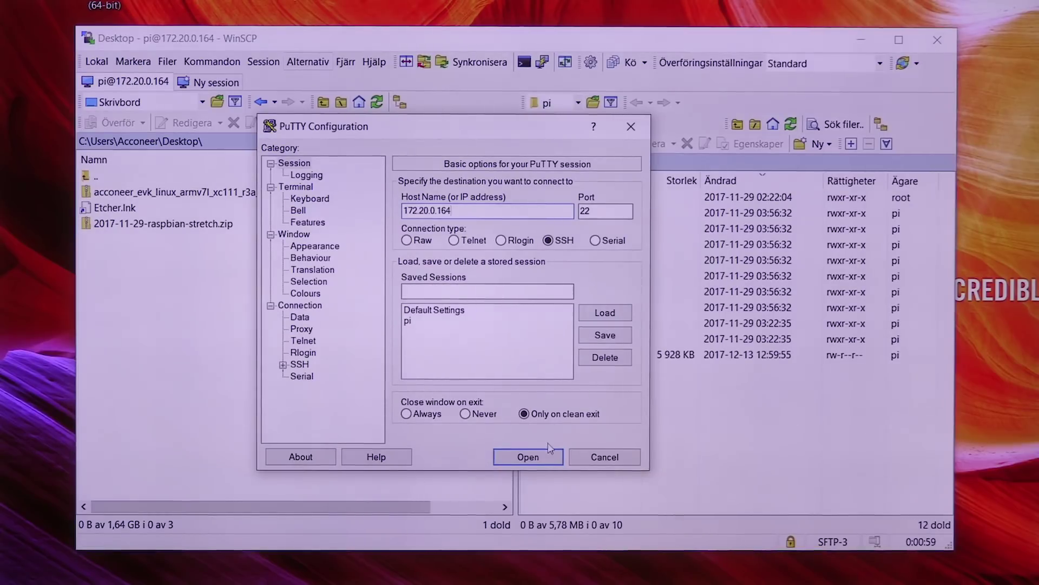
left_click(528, 456)
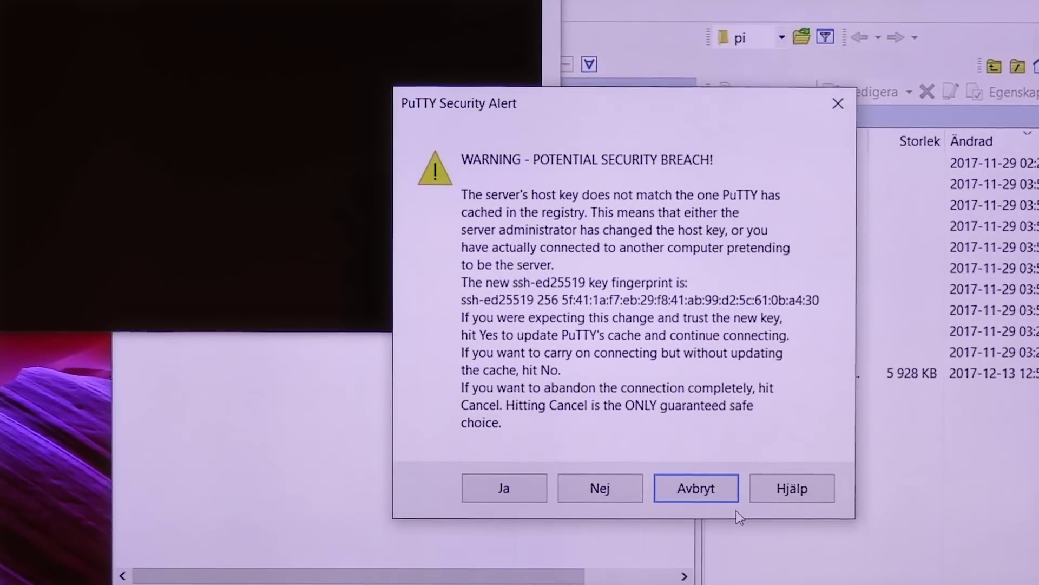
left_click(504, 488)
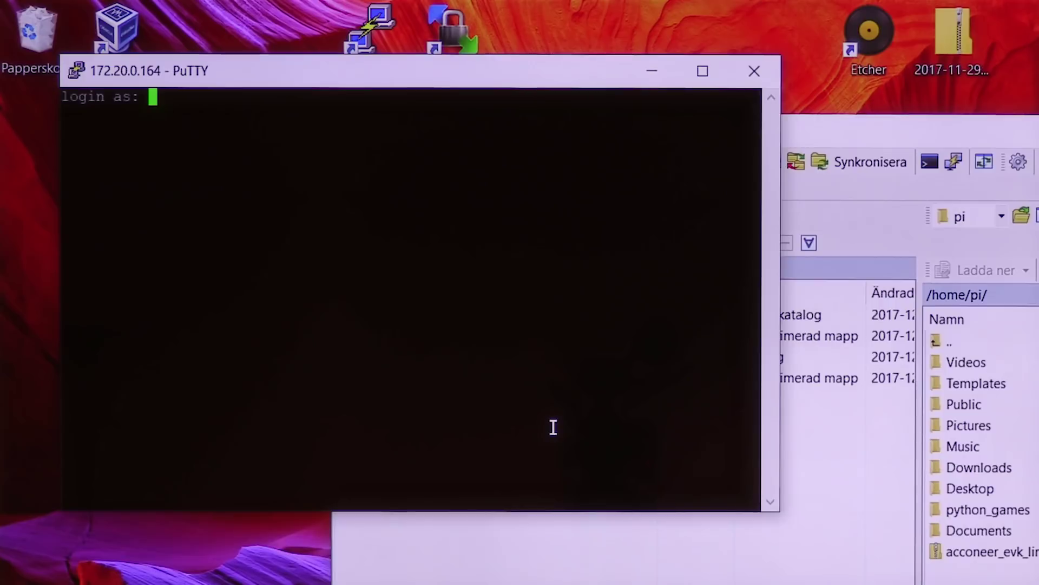
type("pi")
- Log in to the Pi as user pi and list the home folder contents
key("Return")
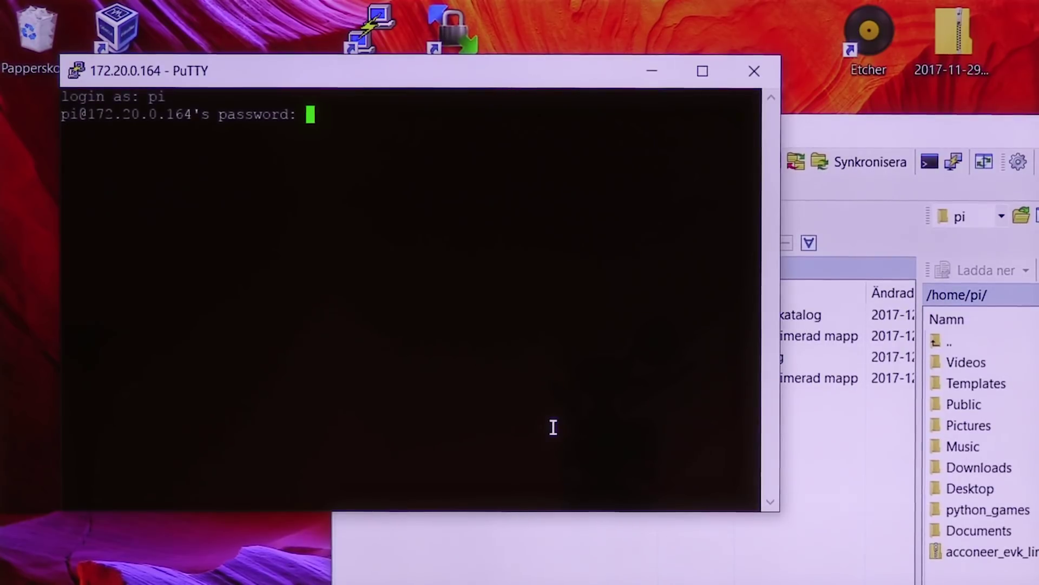
key("Return")
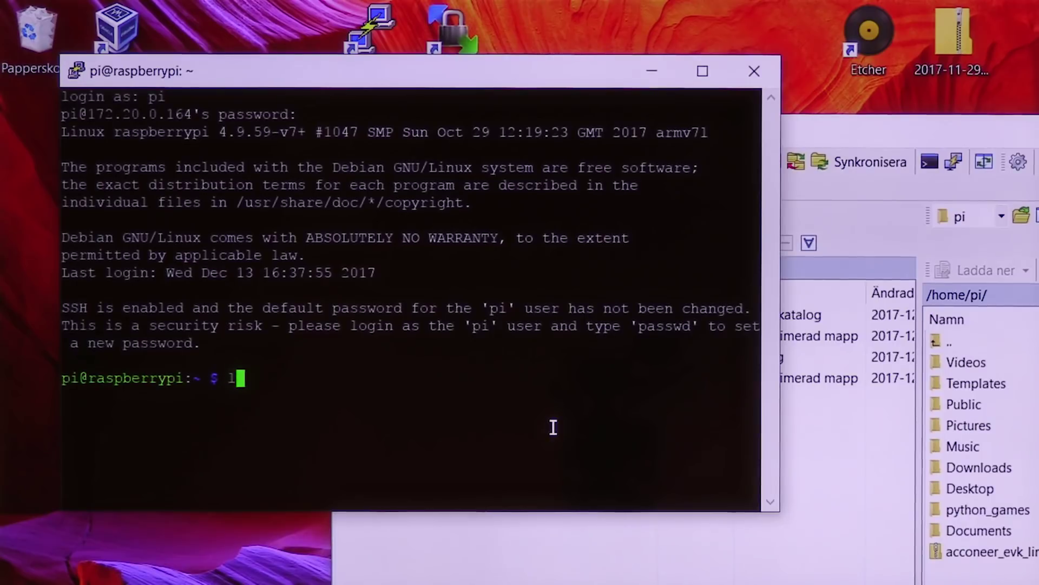
type("ls")
key("Return")
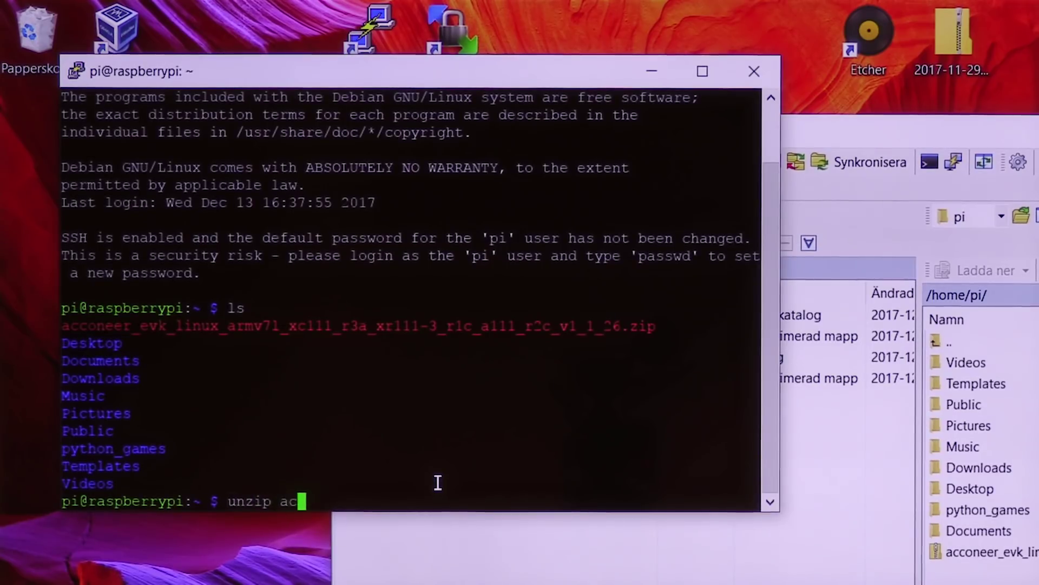
- Unzip the Acconeer EVK zip and change into the extracted evk_linux folder
key("Tab")
key("Return")
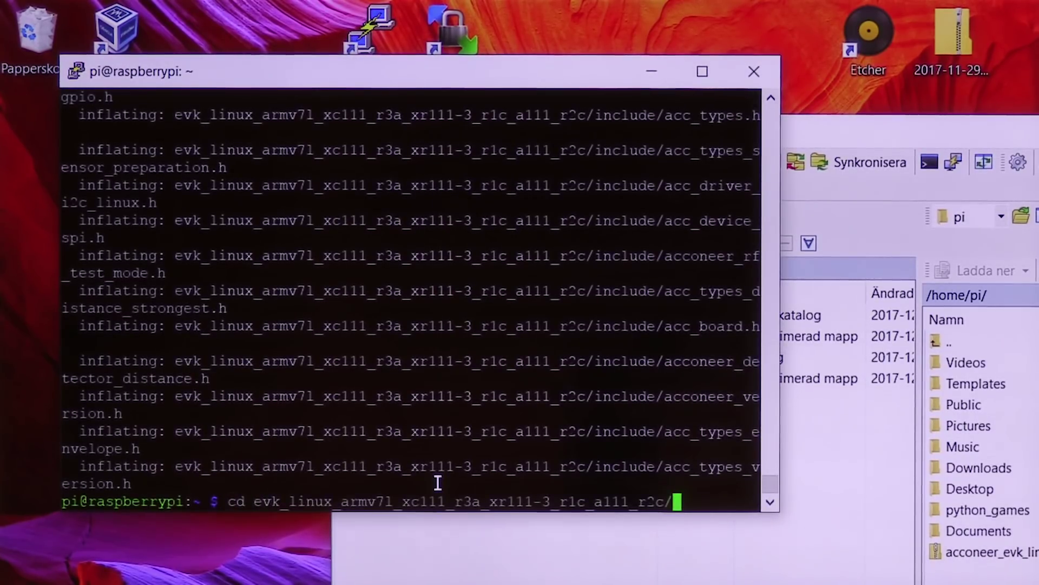
key("Return")
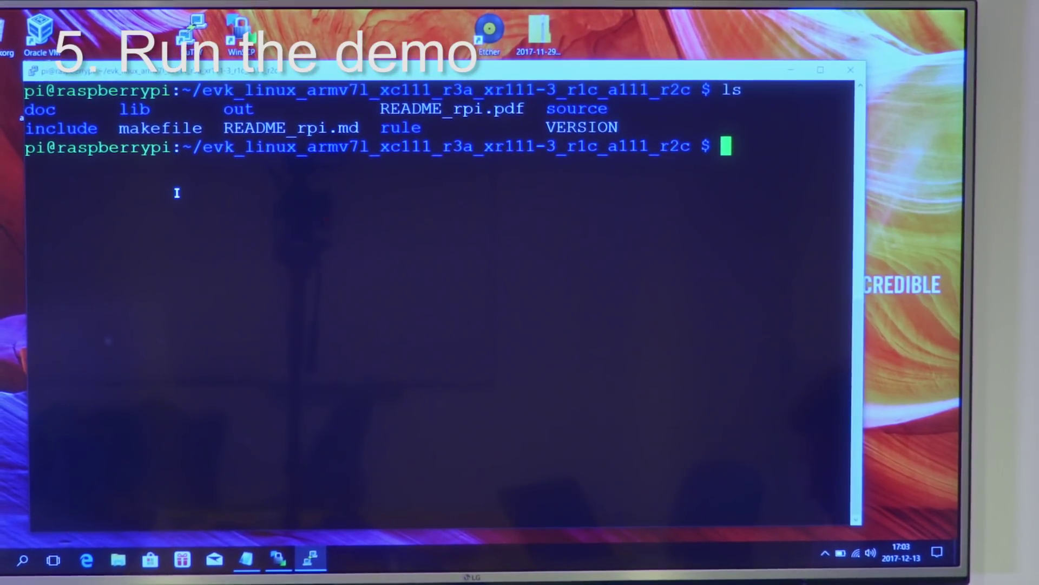
type("./")
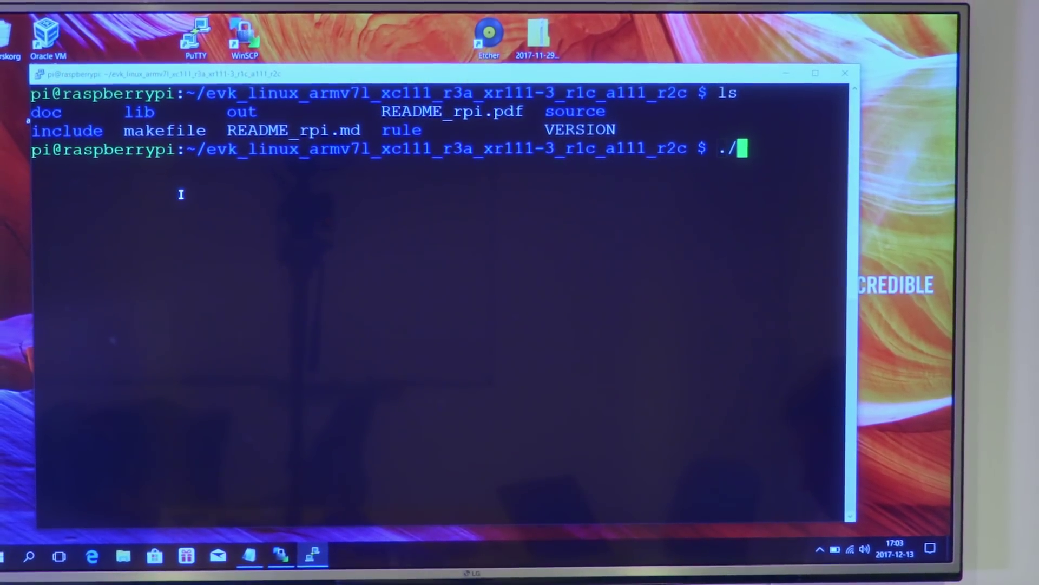
type("out/")
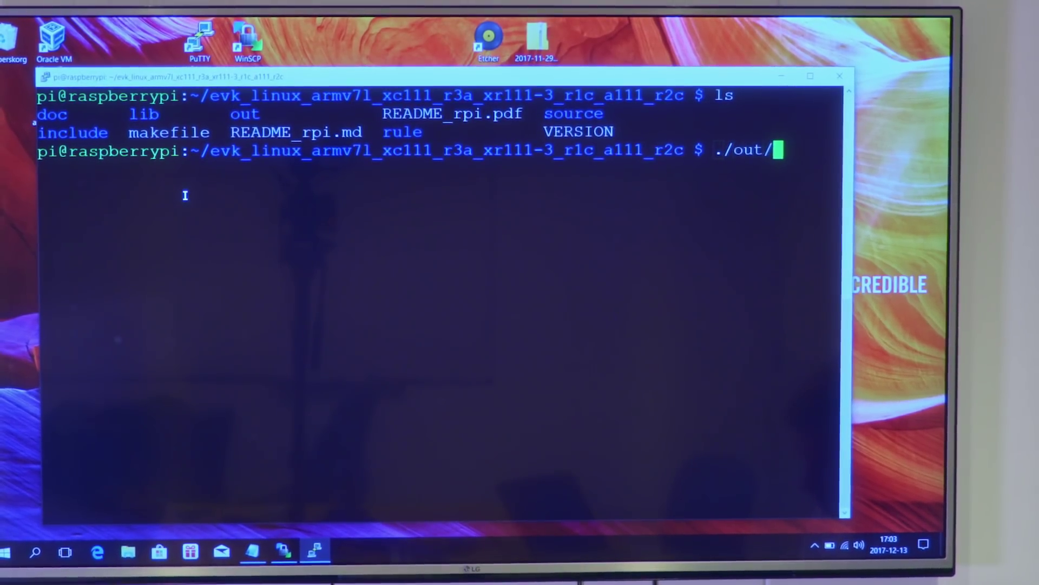
type("example_de")
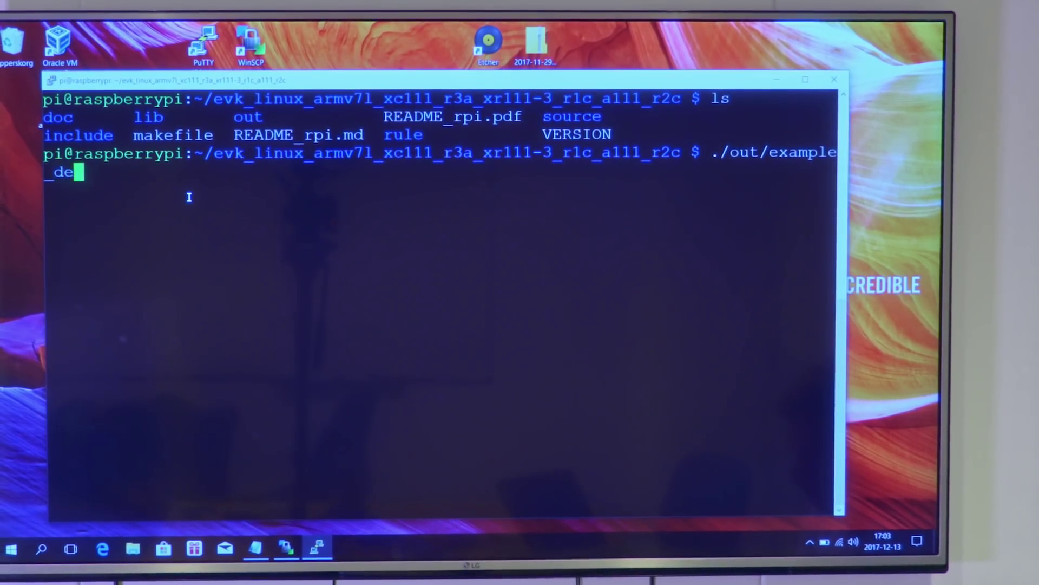